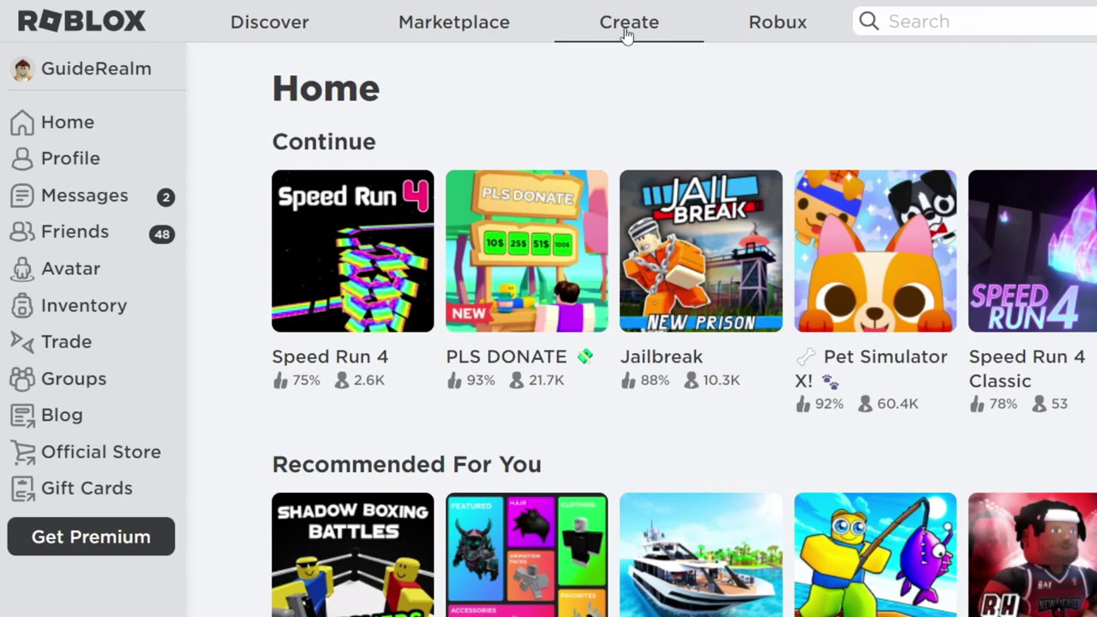
Go to the Creator Dashboard's Creations page from Roblox's Create link.
left_click(627, 25)
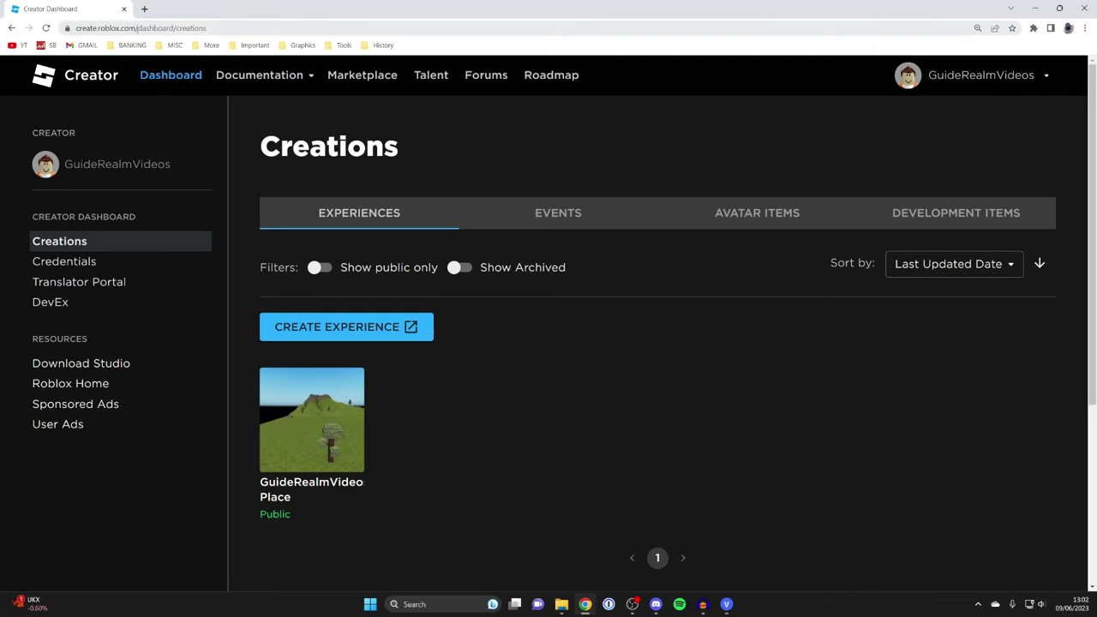
Trim the dashboard path from the address and load the bare create.roblox.com page.
left_click(113, 27)
double_click(114, 29)
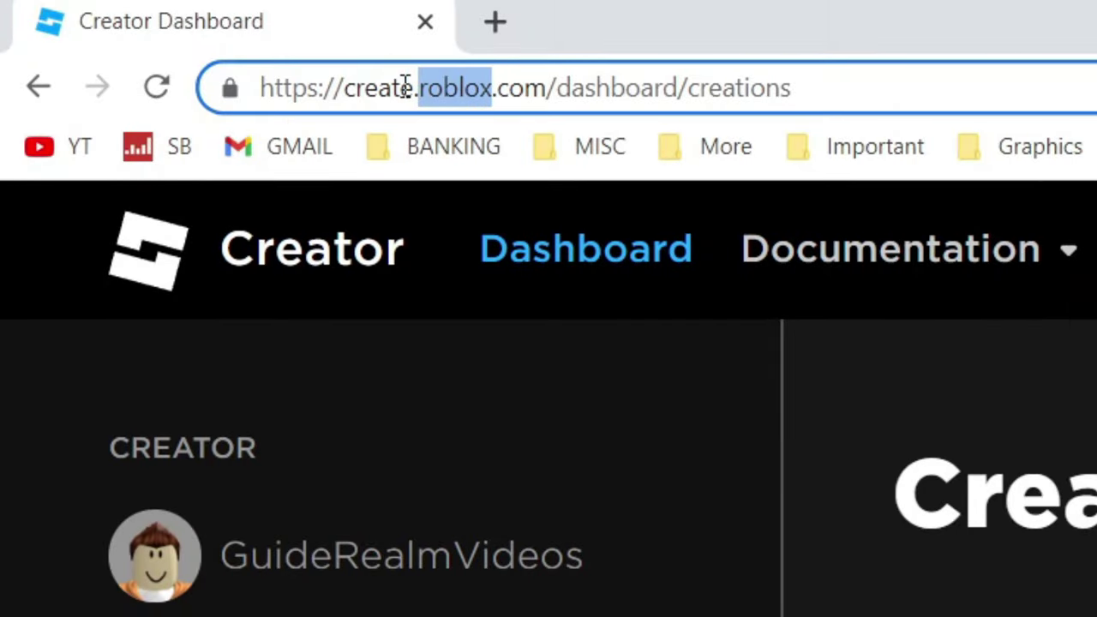
left_click(113, 27)
left_click_drag(545, 86, 792, 87)
key("BackSpace")
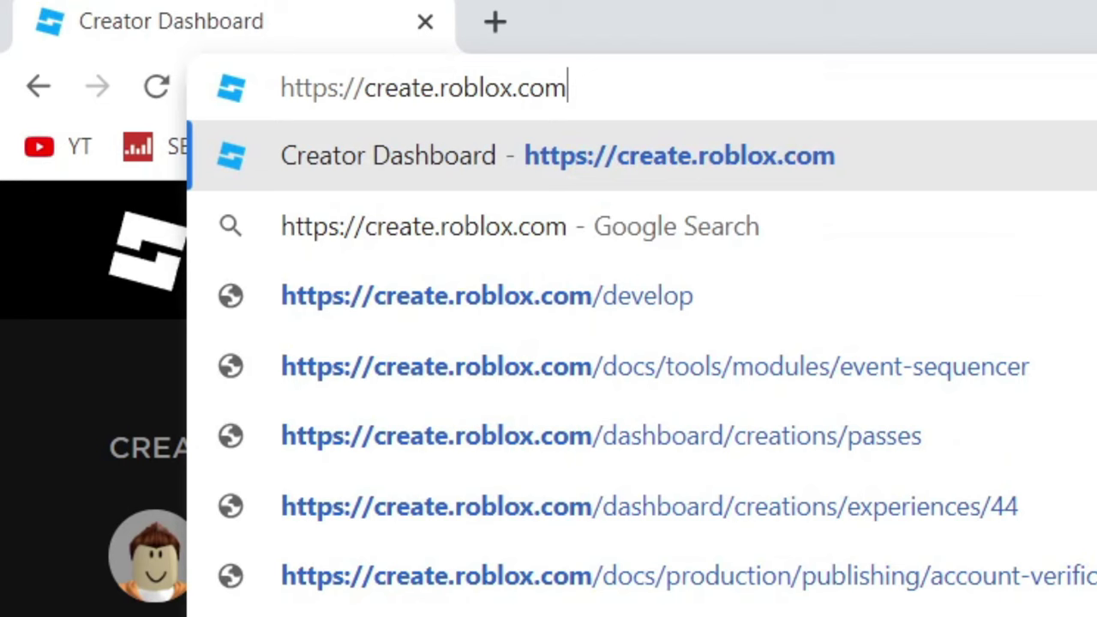
key("Return")
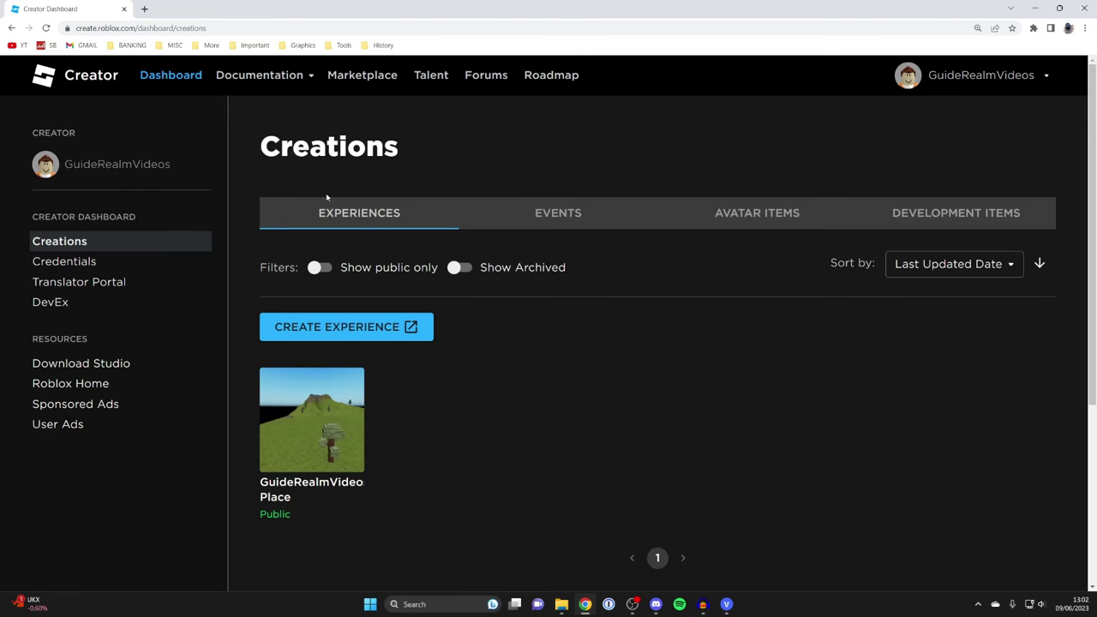
Show Avatar Items and settle on the Shirts list after comparing it with T-Shirts.
left_click(738, 215)
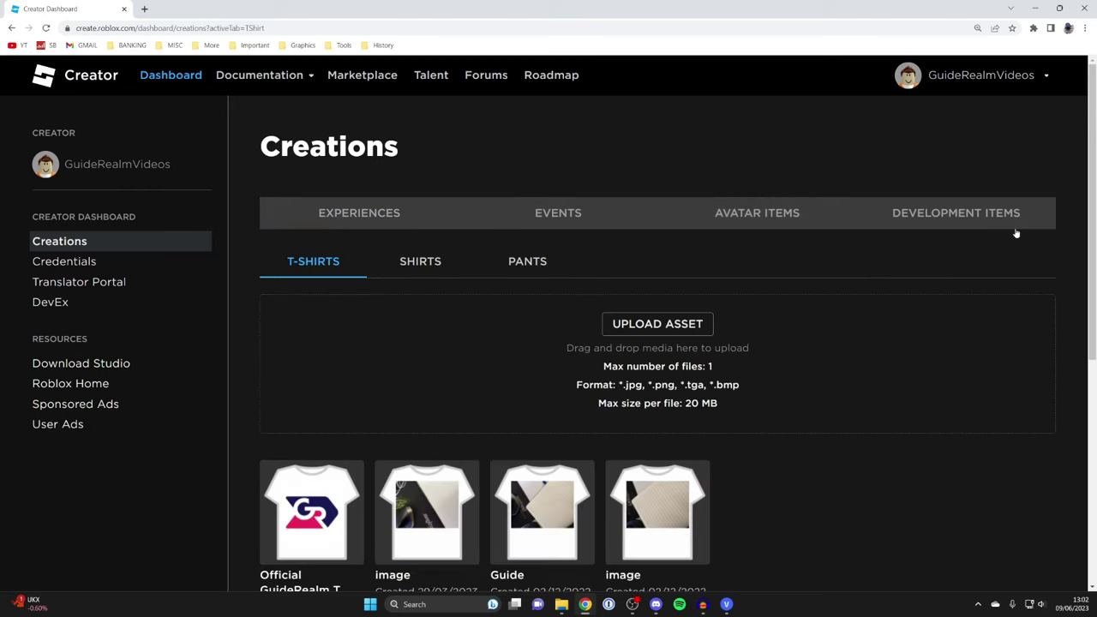
left_click(406, 262)
left_click(317, 264)
left_click(424, 268)
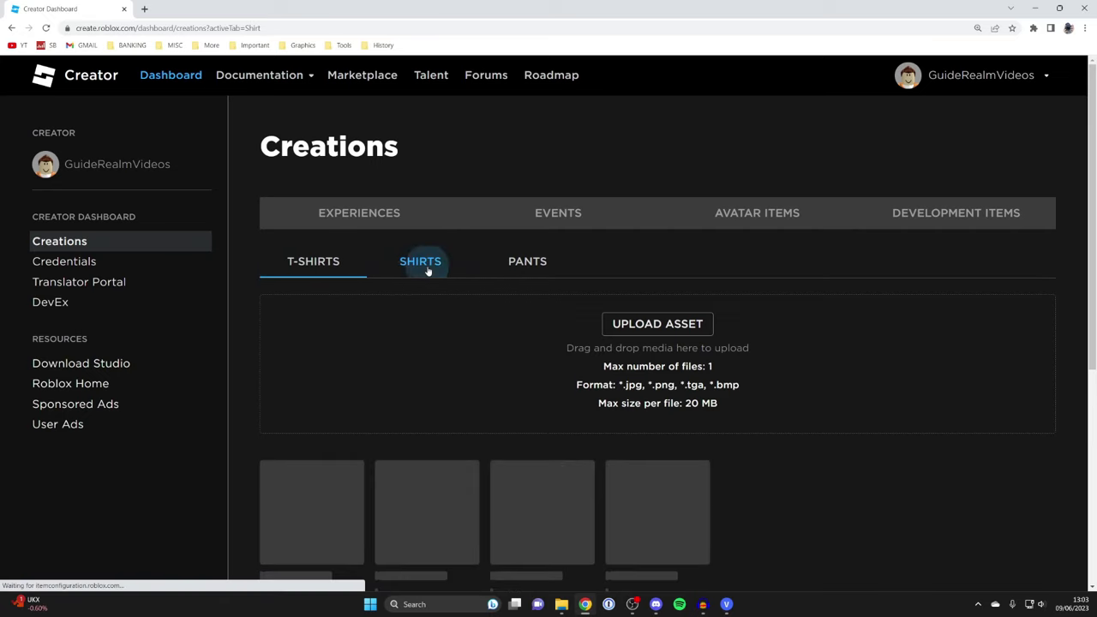
left_click(306, 265)
scroll(323, 306, "down", 1)
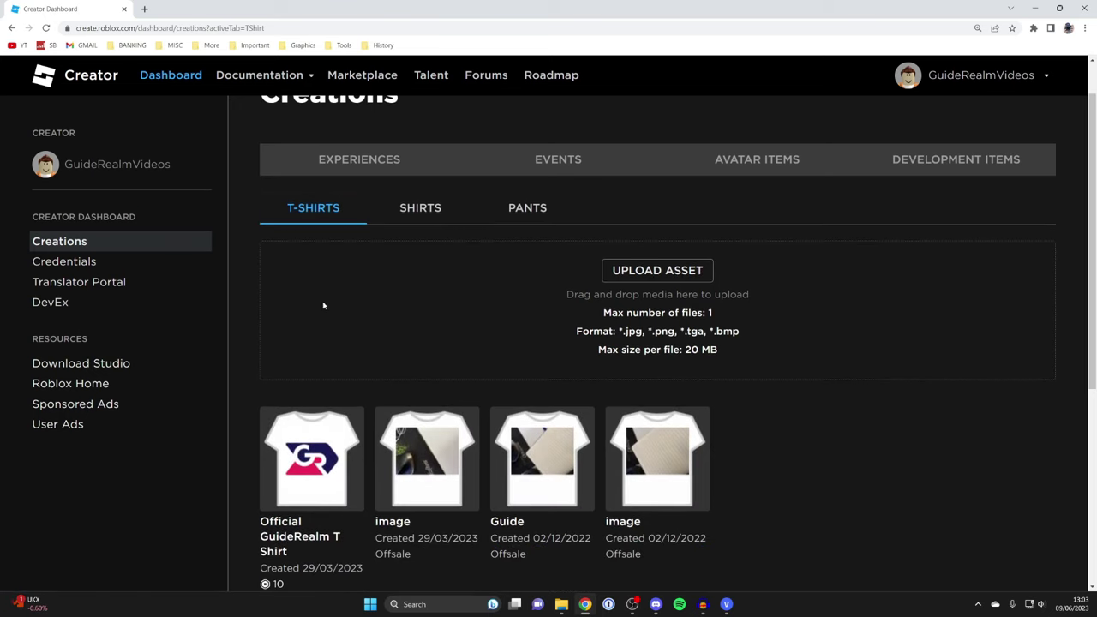
scroll(742, 483, "up", 1)
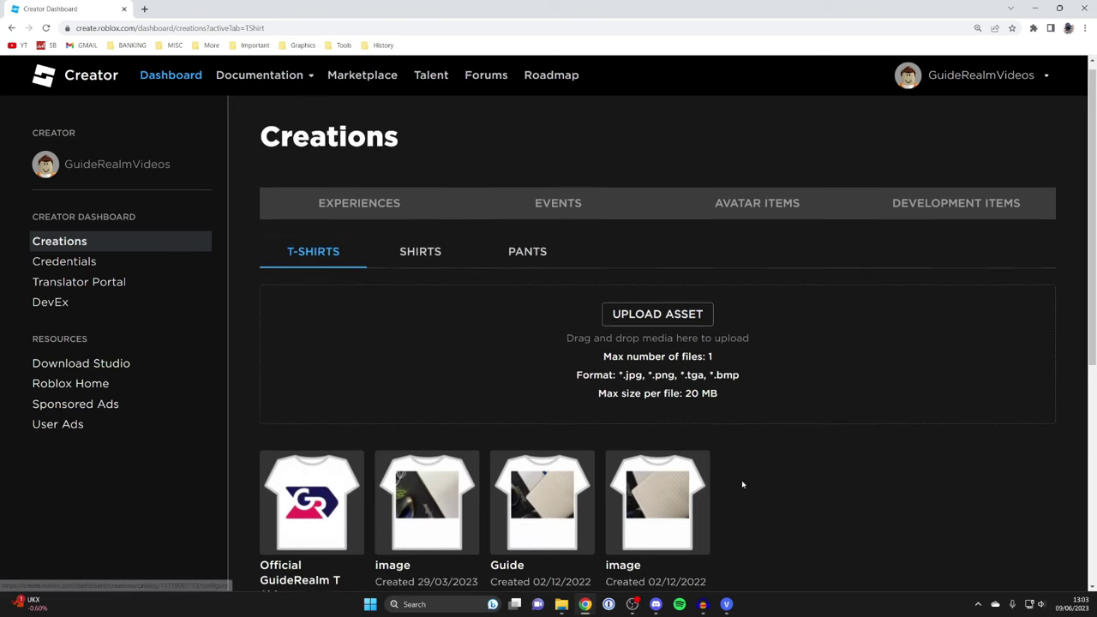
left_click(421, 268)
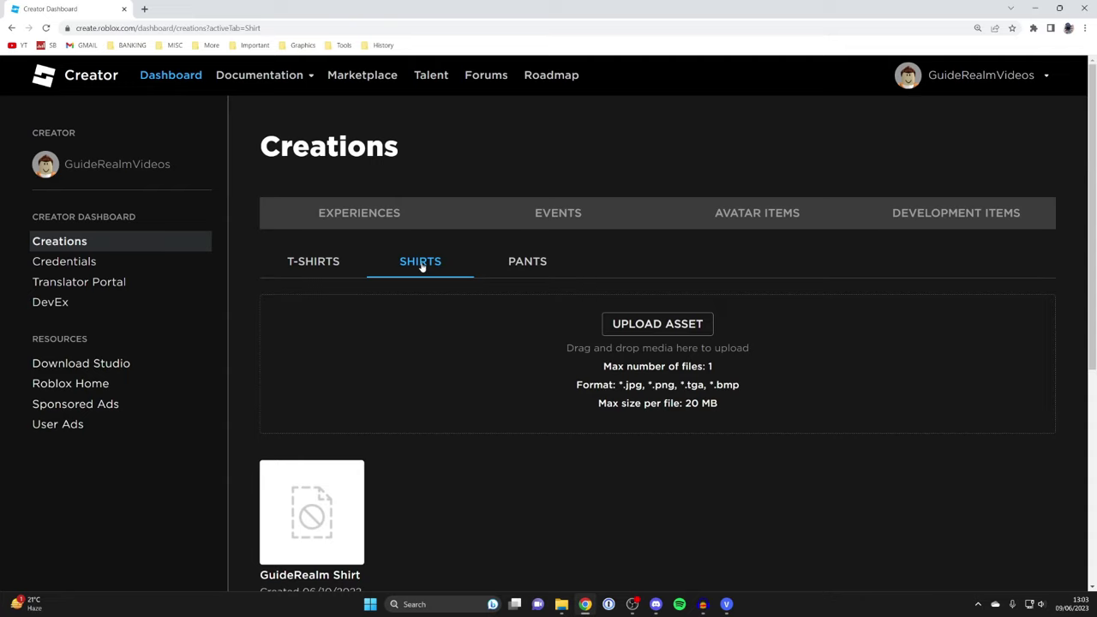
scroll(371, 194, "down", 1)
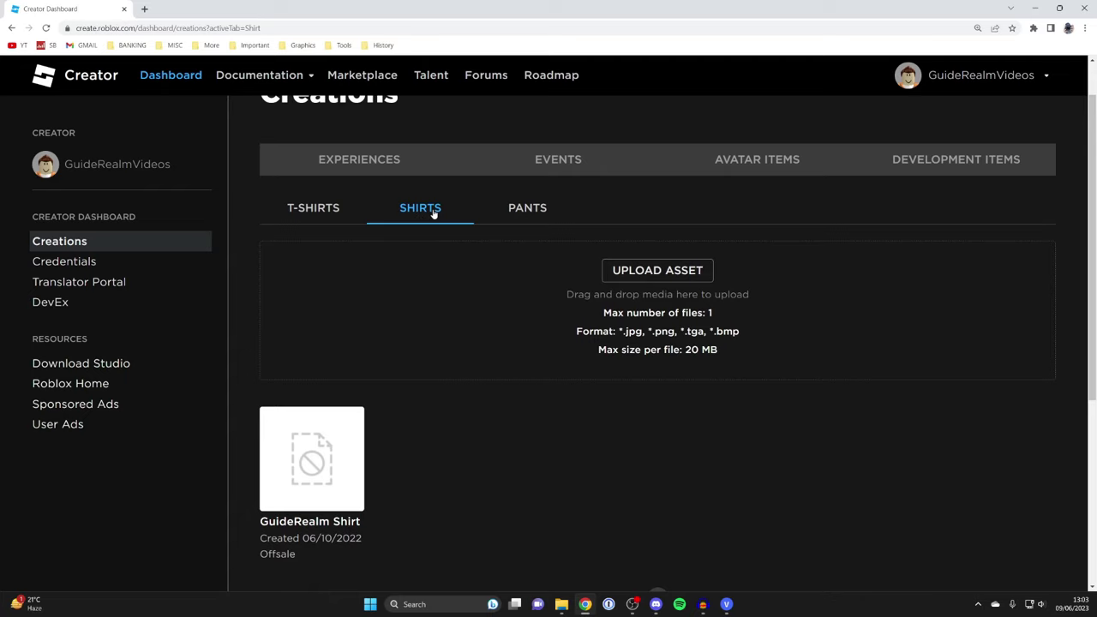
Start an asset upload and follow Learn More to the Classic Clothing documentation.
left_click(660, 271)
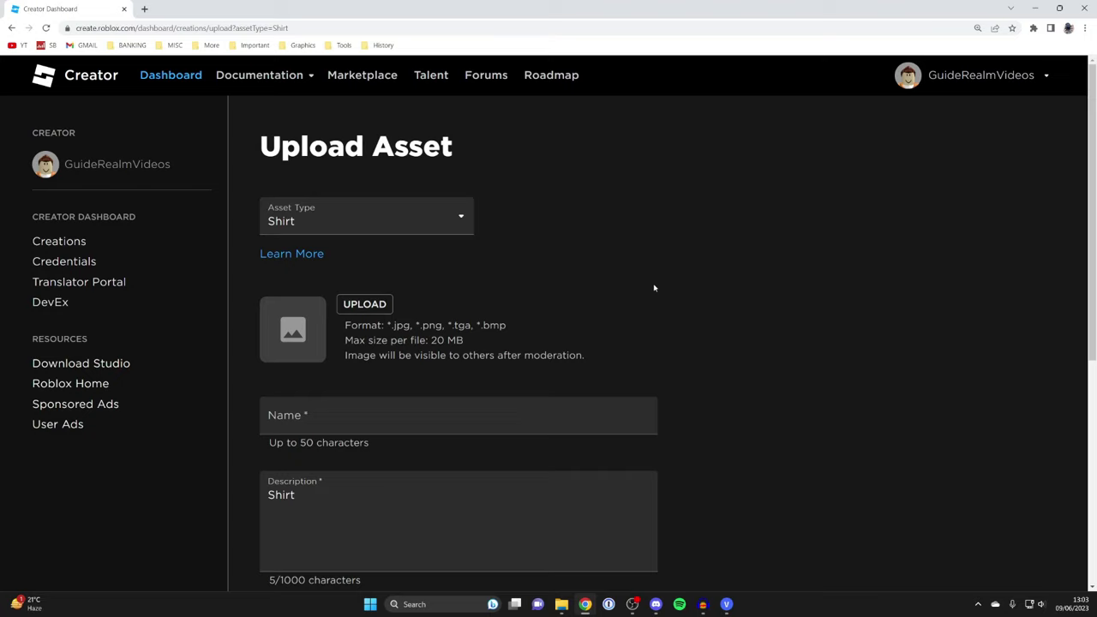
scroll(643, 279, "down", 1)
scroll(621, 247, "up", 1)
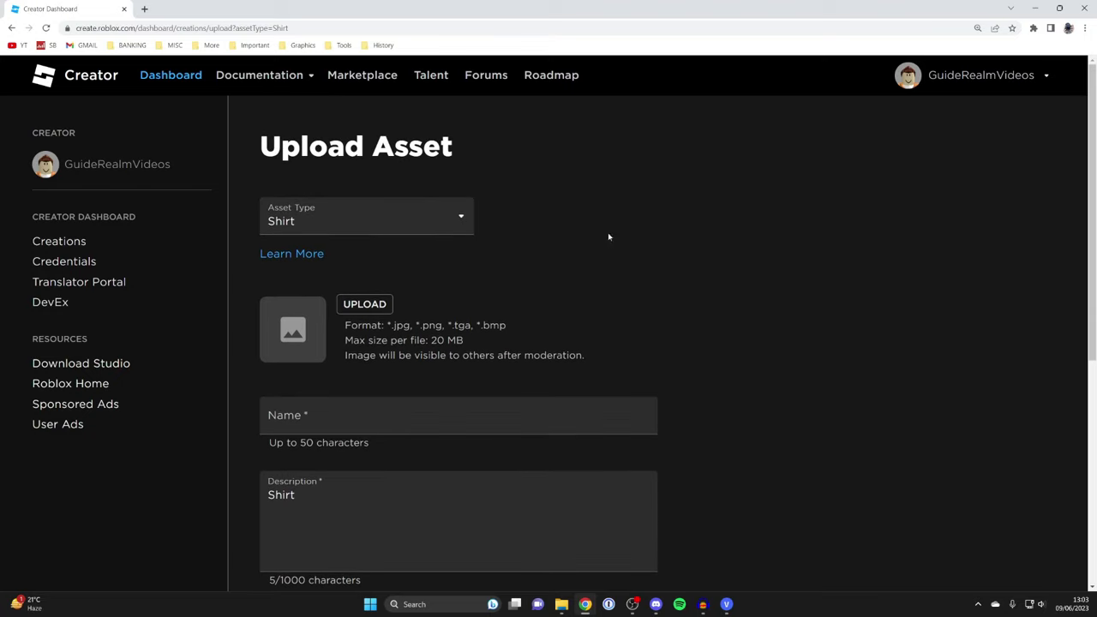
left_click(292, 254)
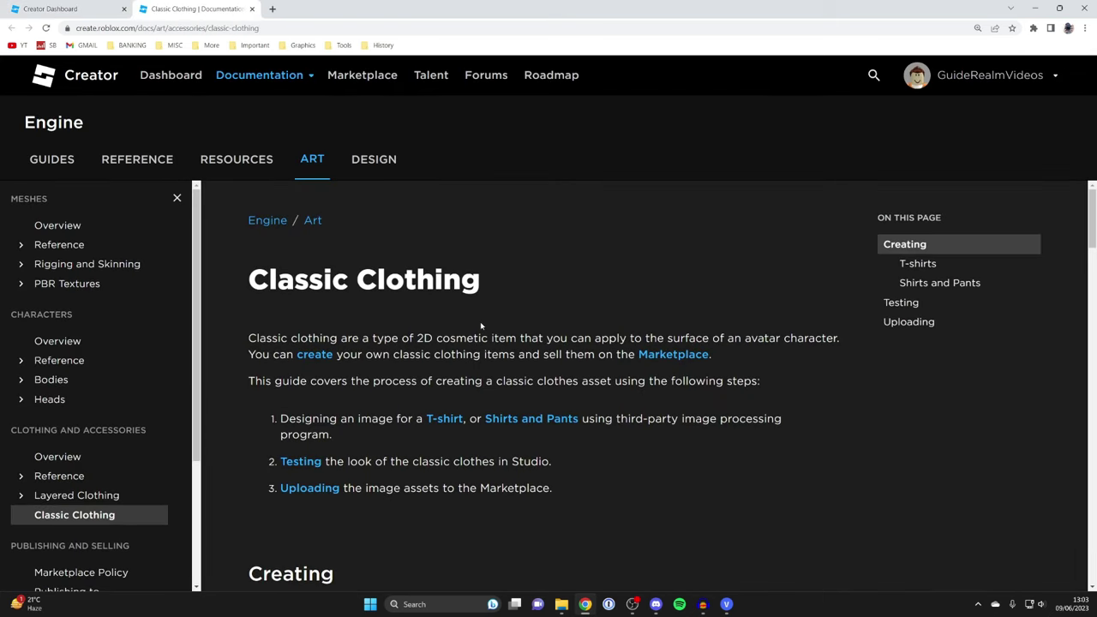
Scroll the Classic Clothing page to the Shirts and Pants template images.
scroll(480, 321, "down", 4)
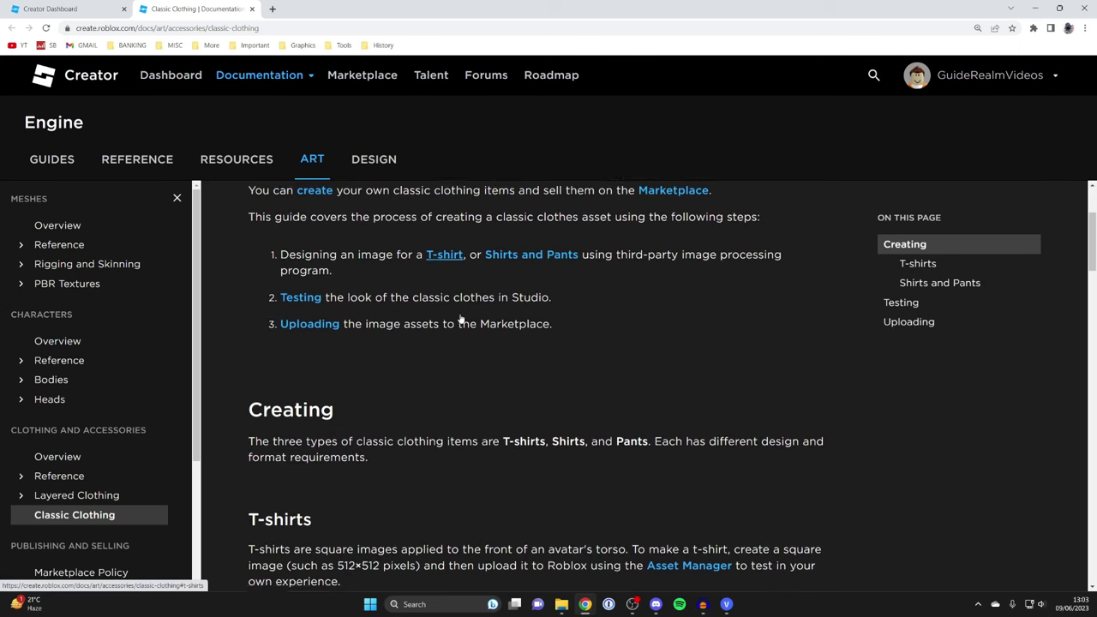
scroll(460, 319, "down", 3)
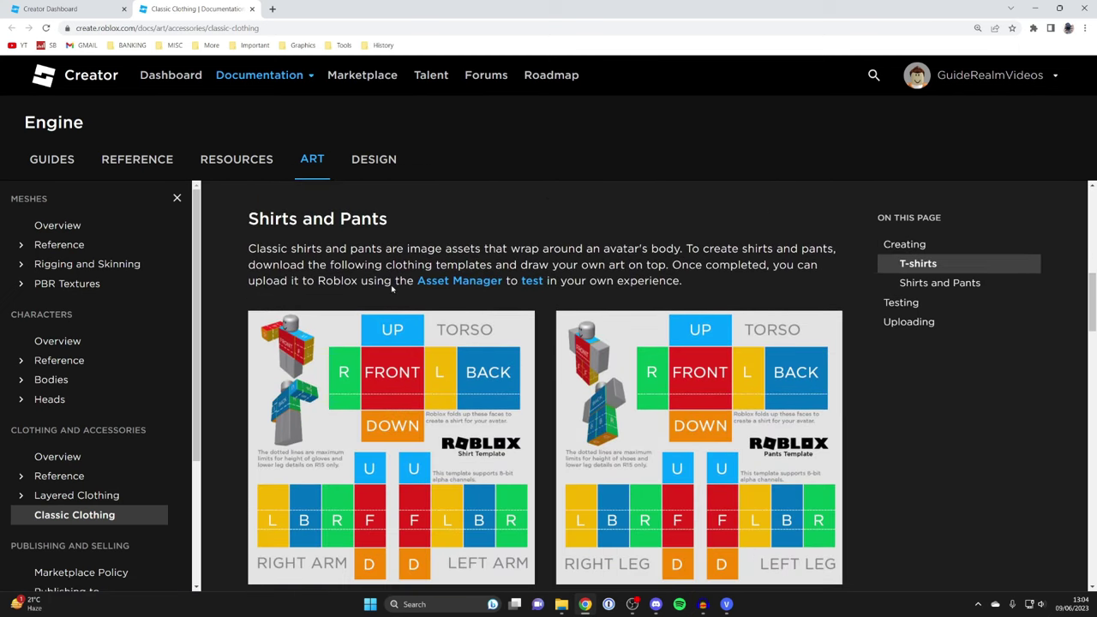
scroll(392, 290, "down", 1)
scroll(379, 318, "up", 1)
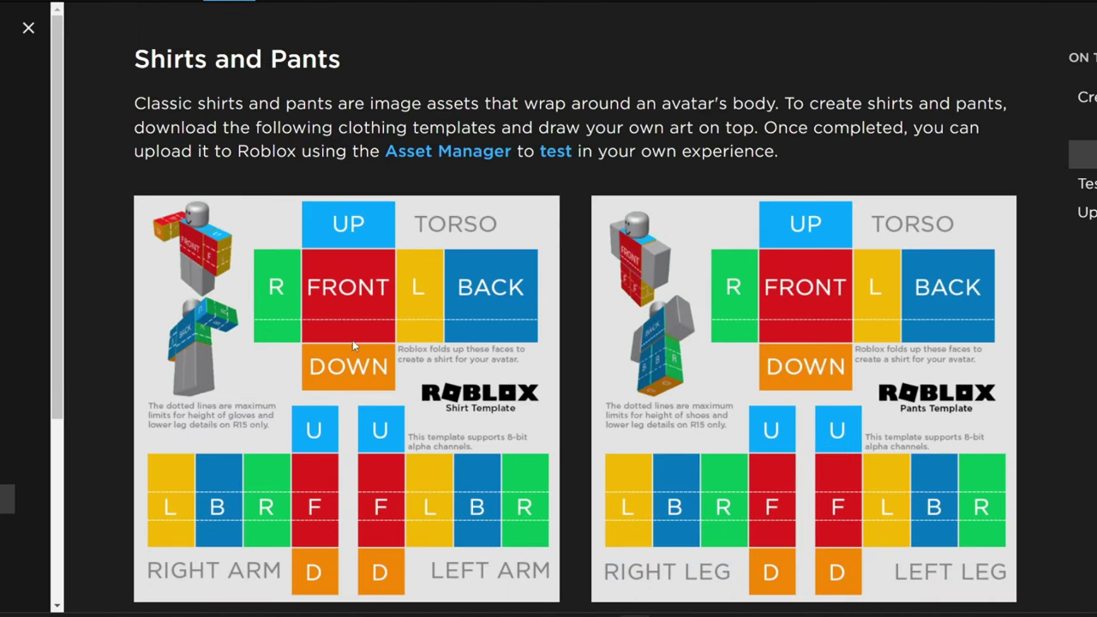
scroll(354, 345, "down", 1)
scroll(335, 266, "up", 1)
scroll(248, 283, "down", 2)
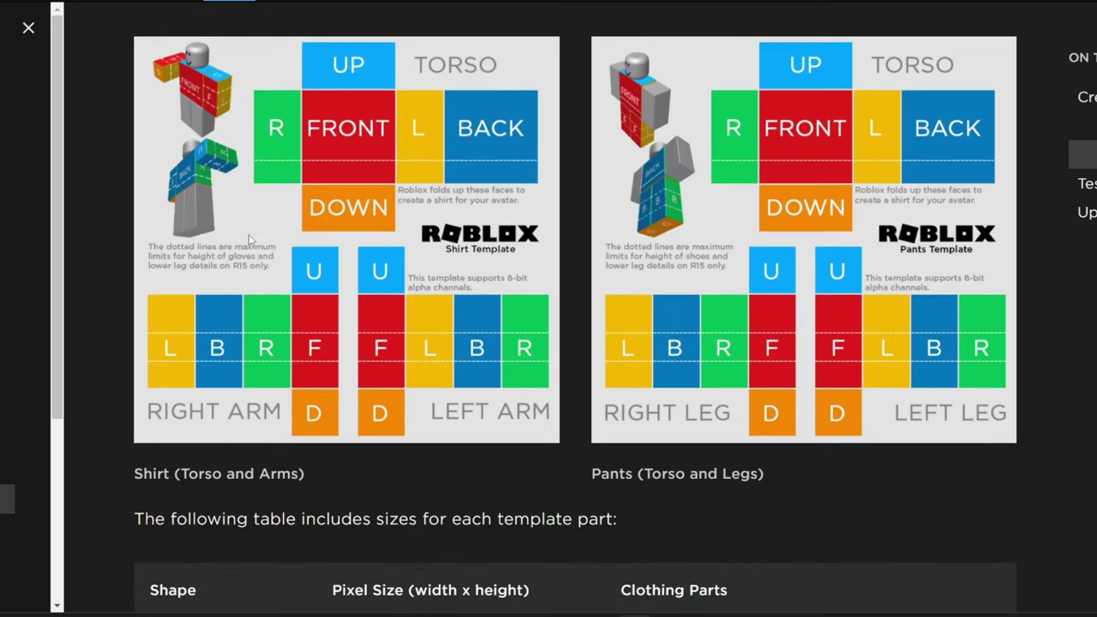
Save the shirt template image as a PNG, then start a new Google tab.
right_click(249, 240)
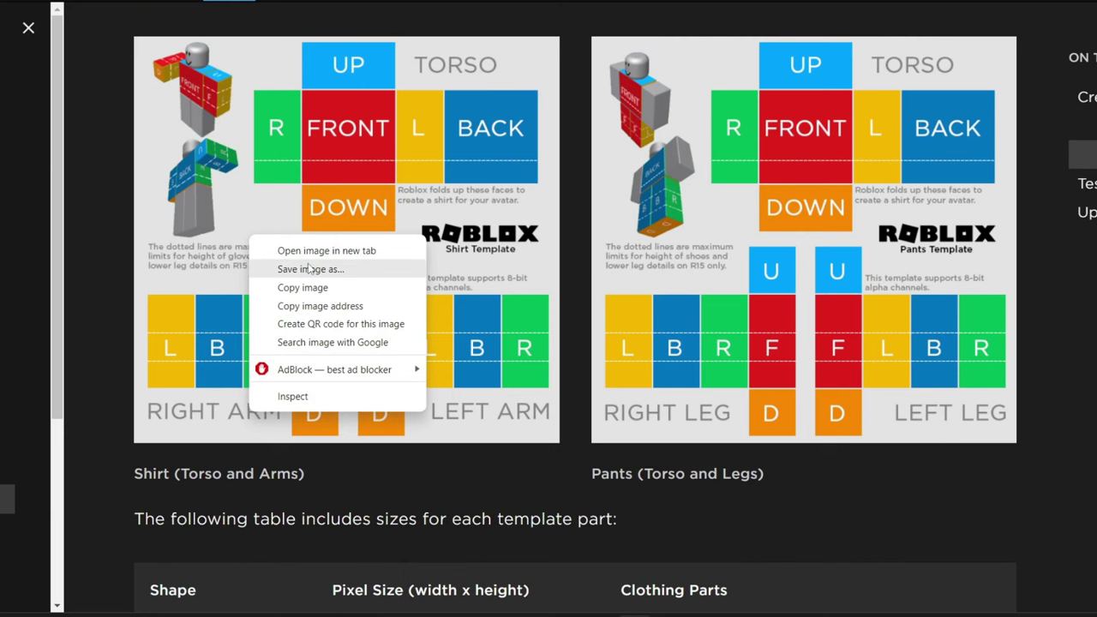
left_click(309, 269)
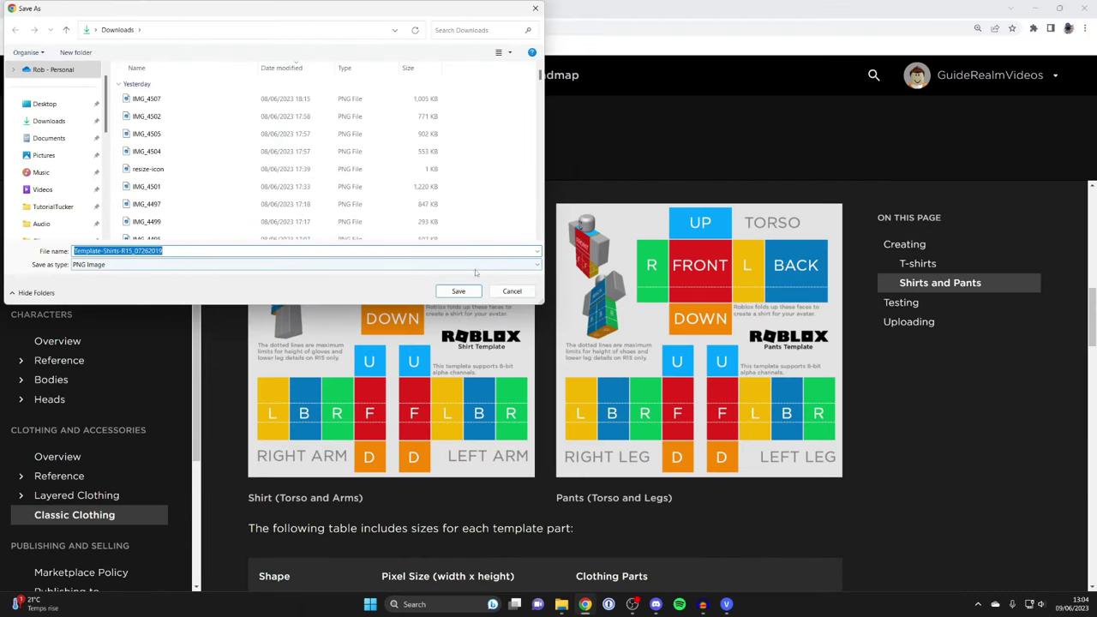
left_click(461, 291)
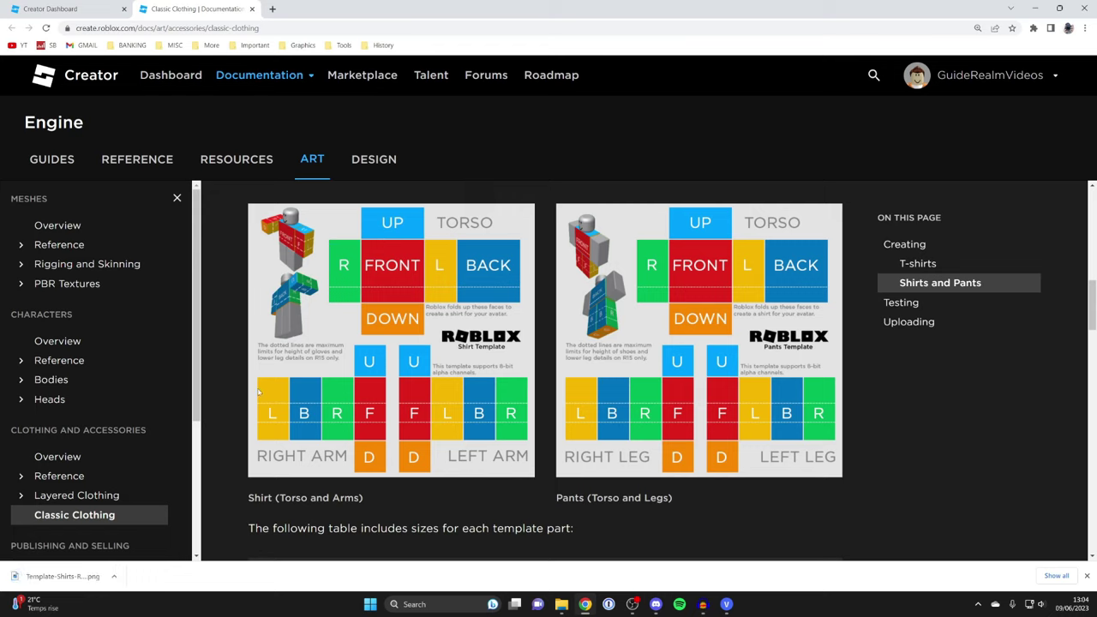
key("ctrl+t")
left_click(290, 8)
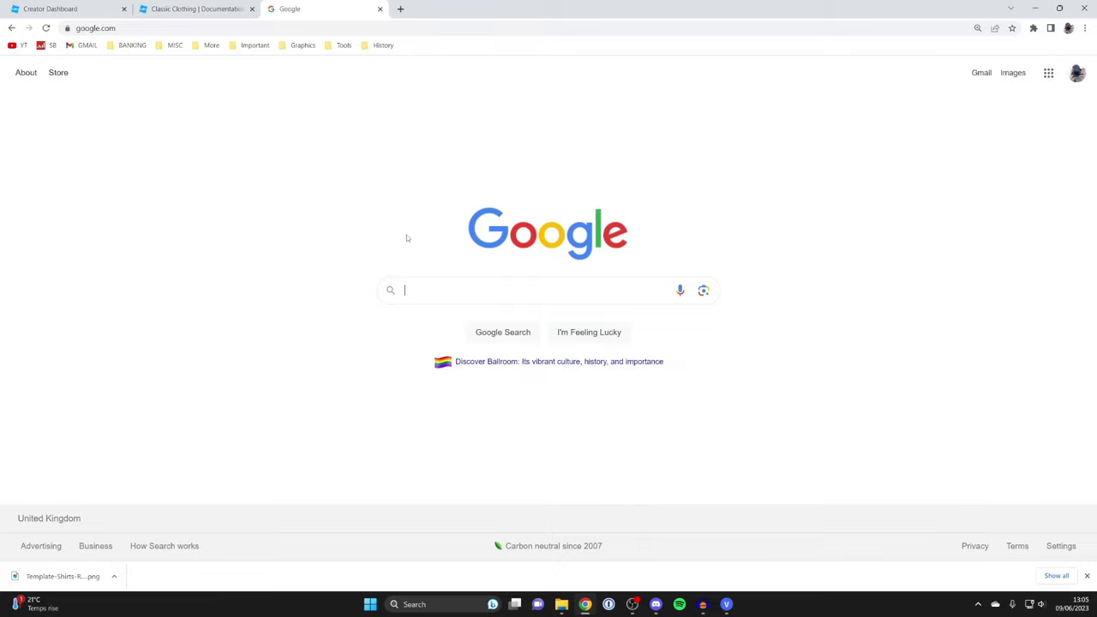
Search Google for 'photopea' and launch the Photopea Online Photo Editor result.
type("photopea")
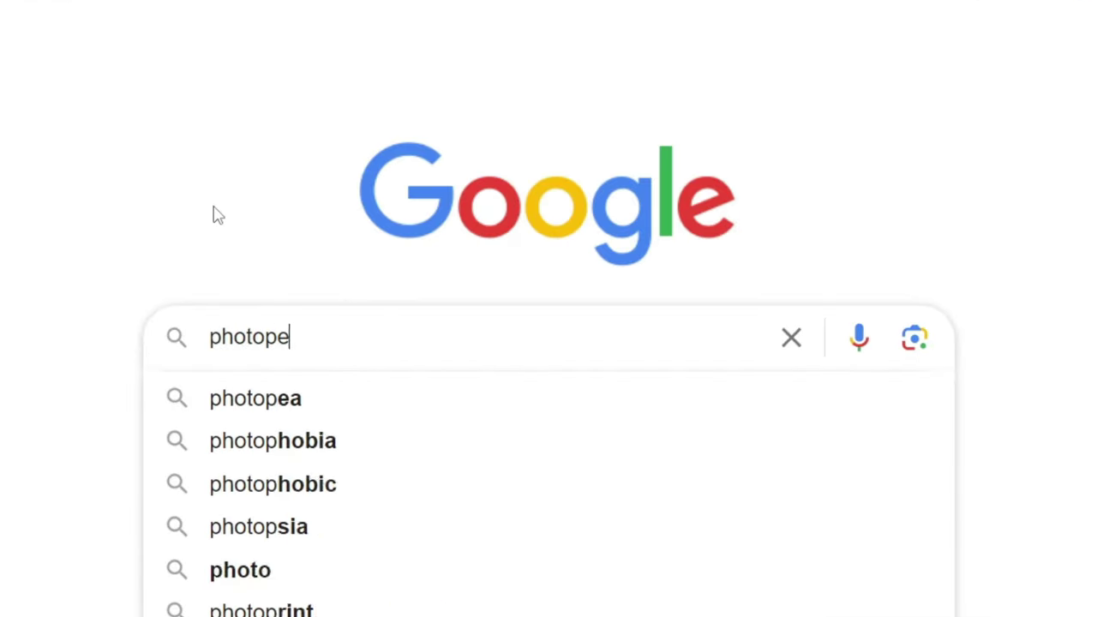
key("Return")
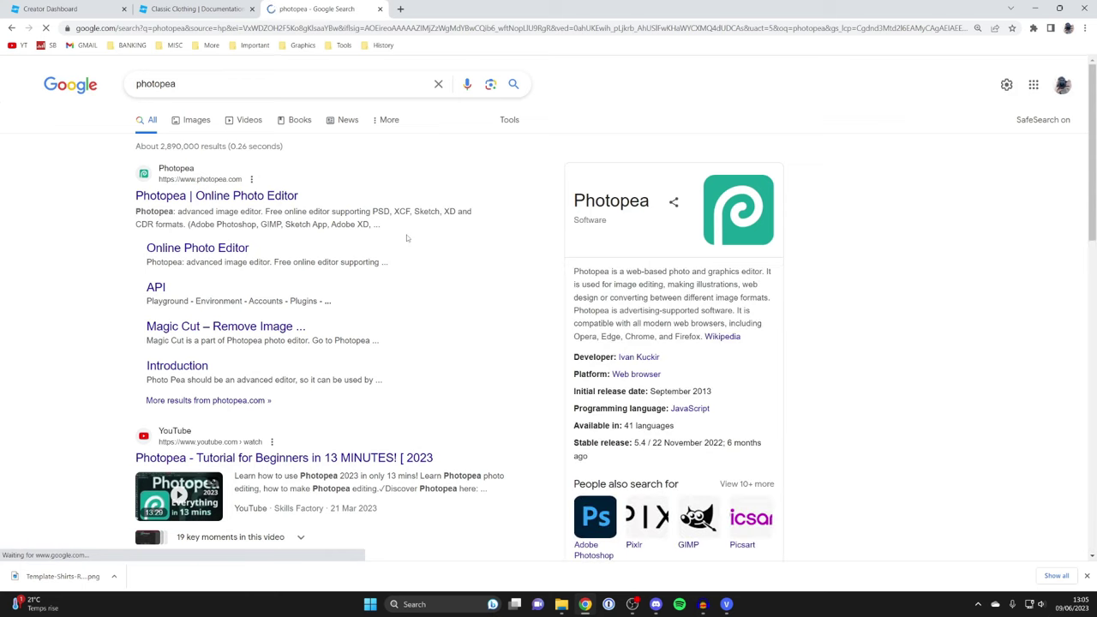
left_click(273, 196)
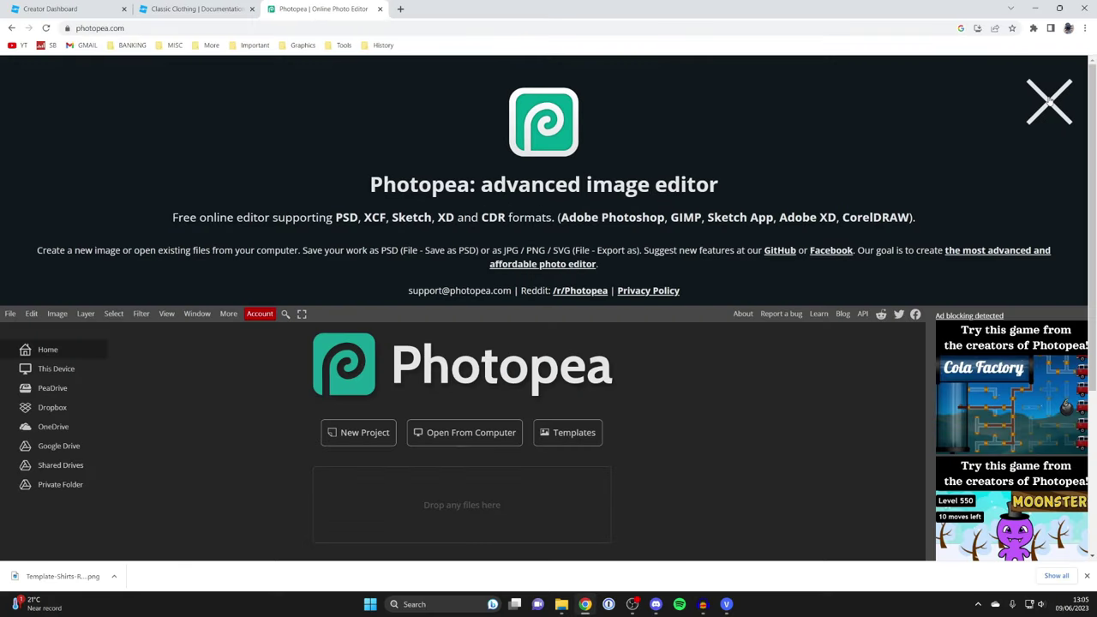
Load Template-Shirts-R15_07262019 from Downloads into Photopea and view it at 100%.
left_click(1050, 100)
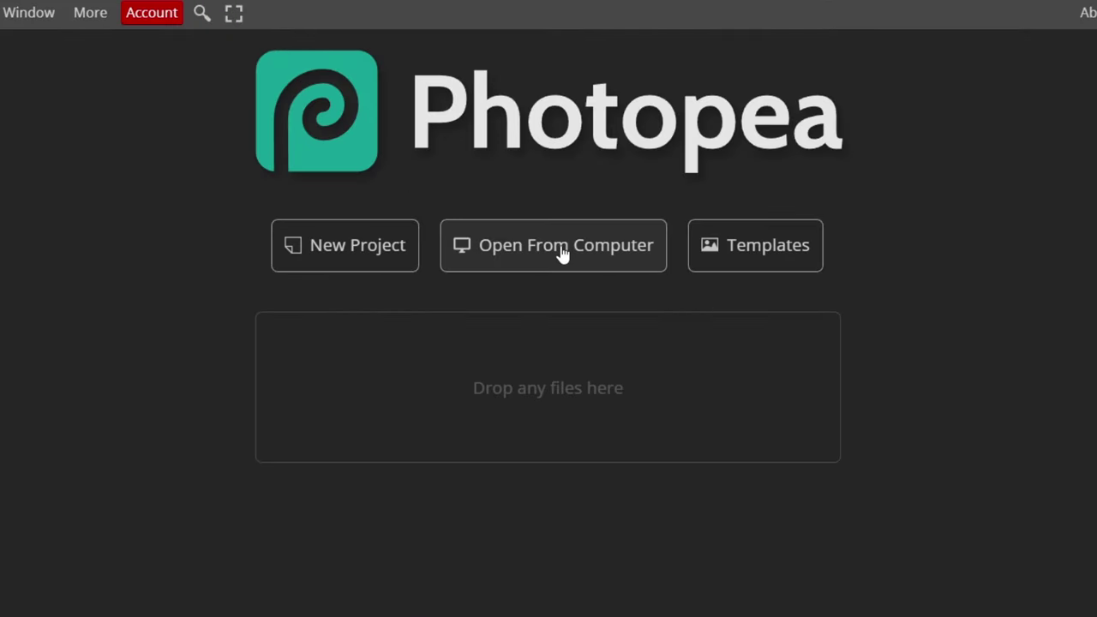
left_click(562, 248)
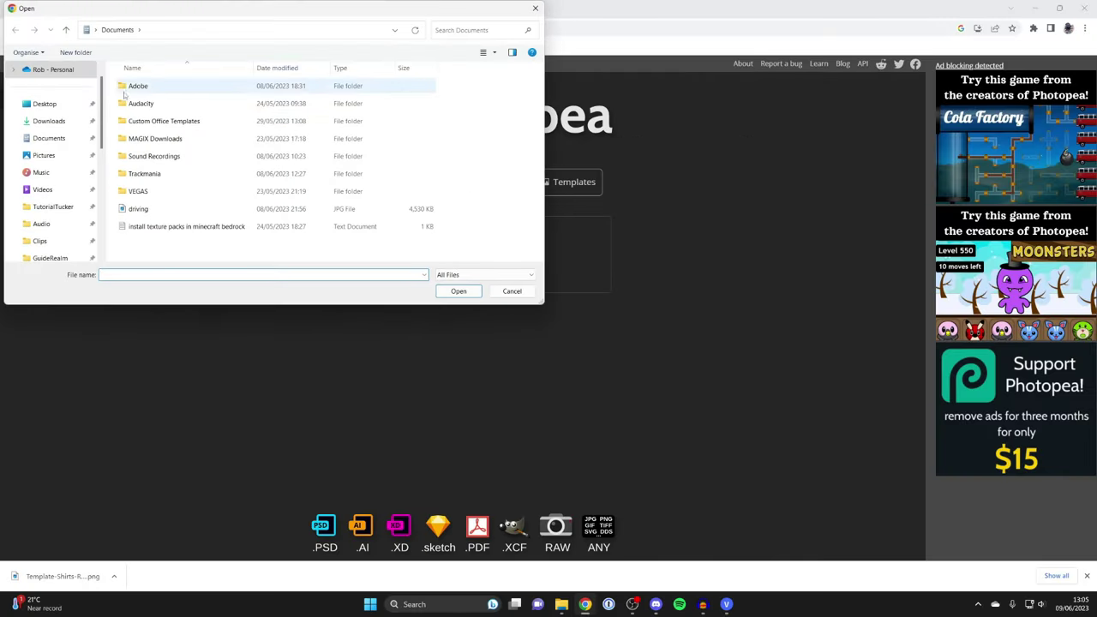
left_click(51, 138)
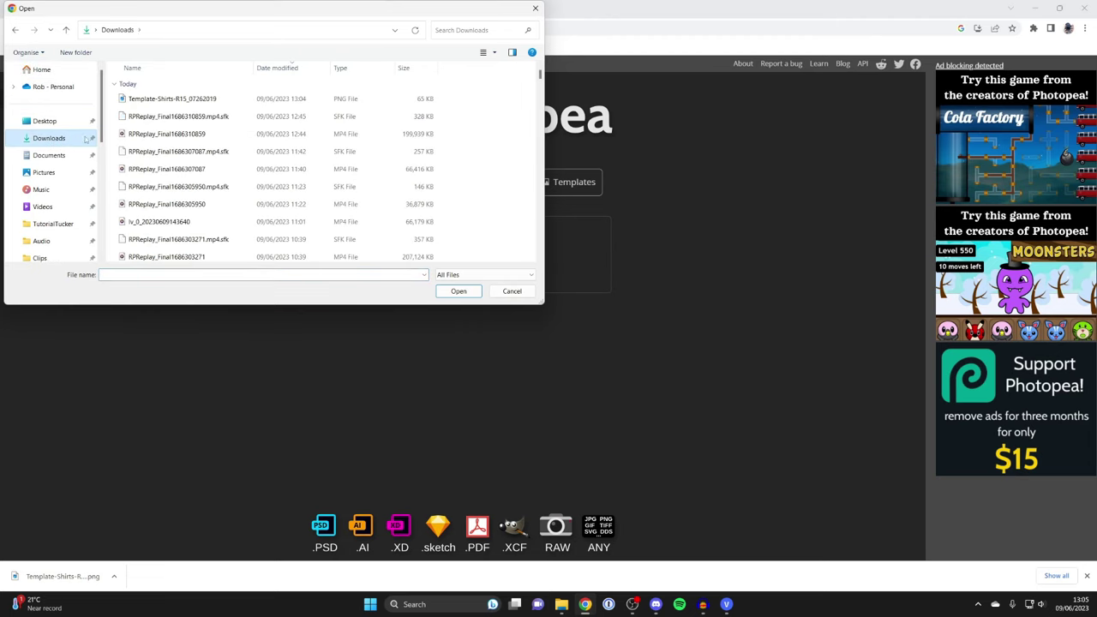
left_click(139, 104)
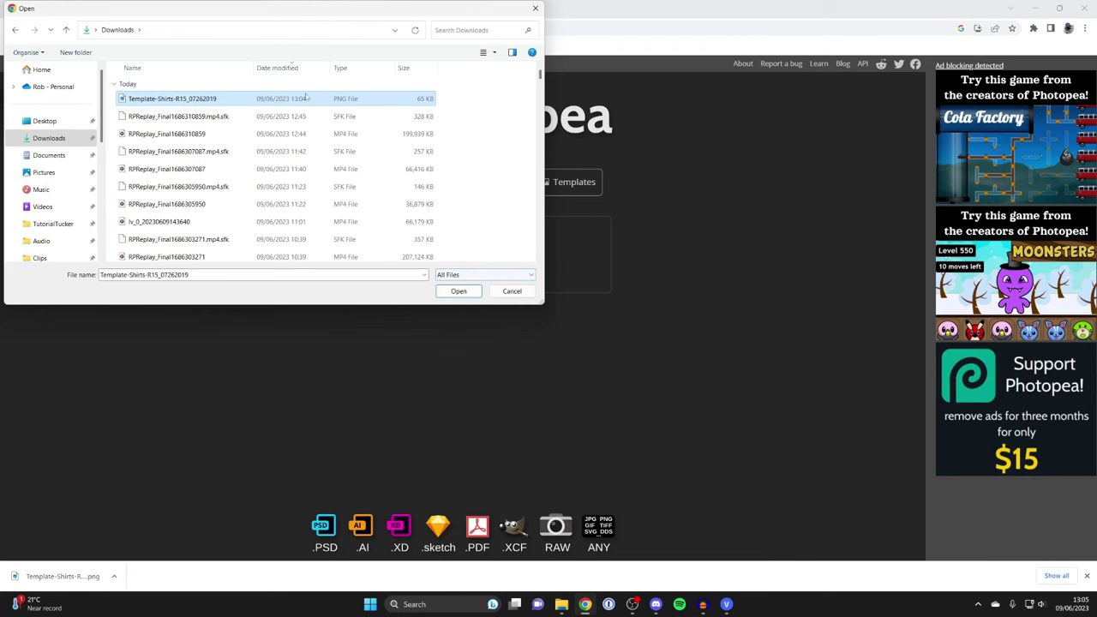
left_click(477, 292)
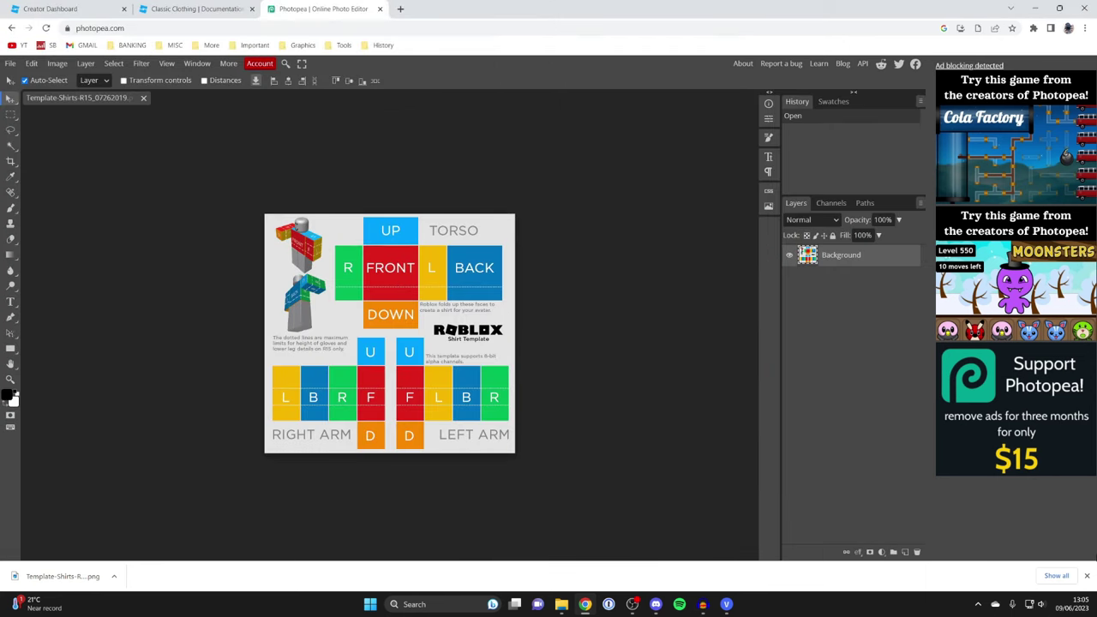
left_click(1086, 575)
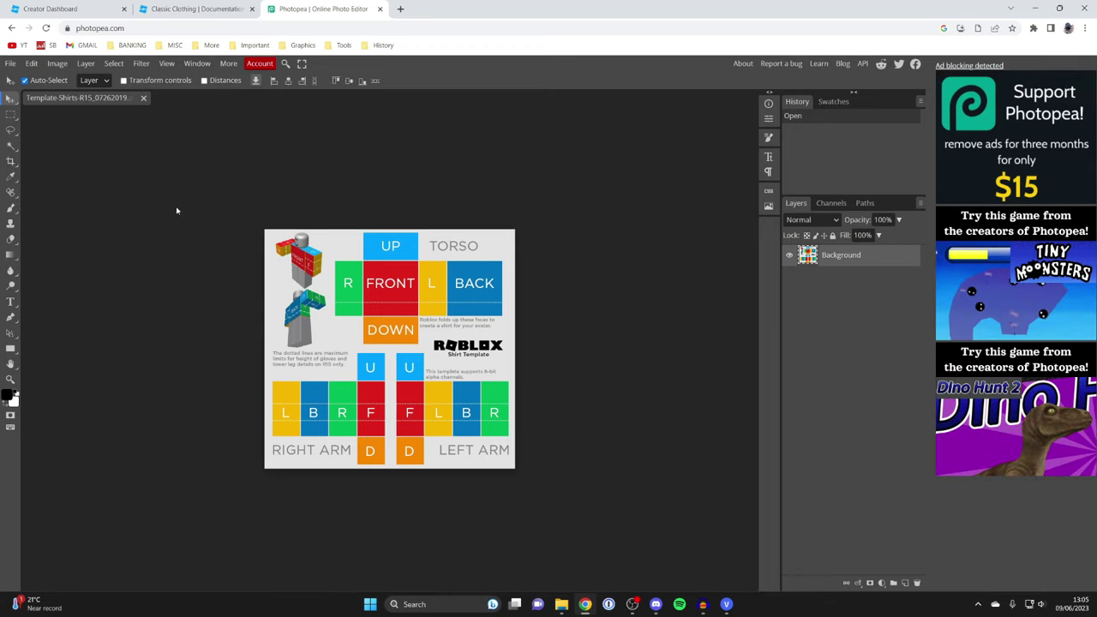
key("ctrl+1")
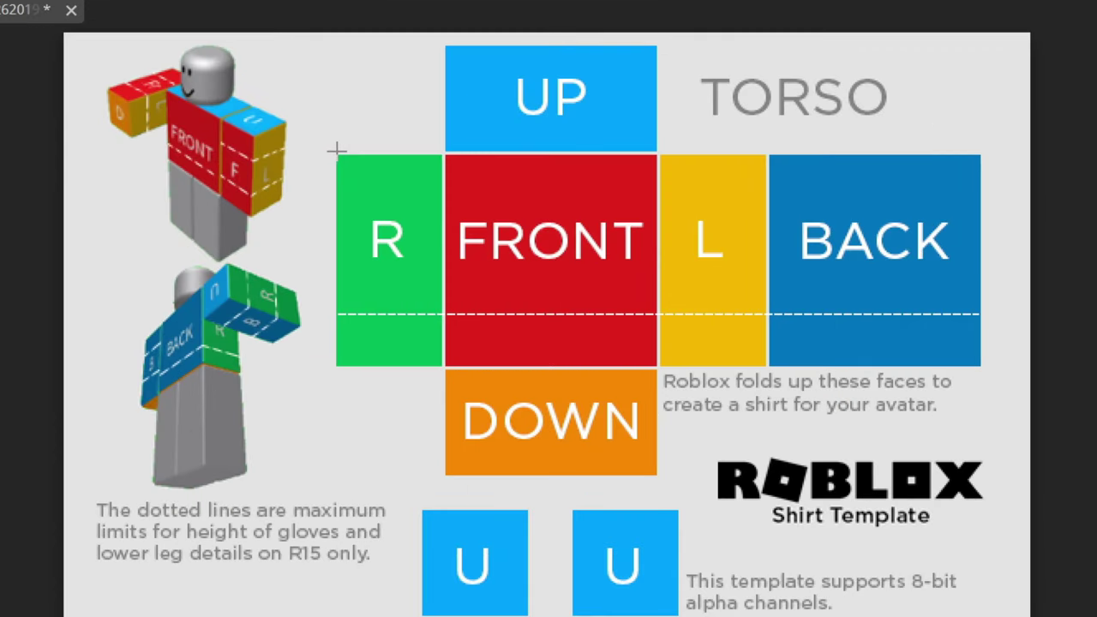
Marquee the R, FRONT, L and BACK torso row and delete it to transparency.
left_click_drag(338, 155, 981, 366)
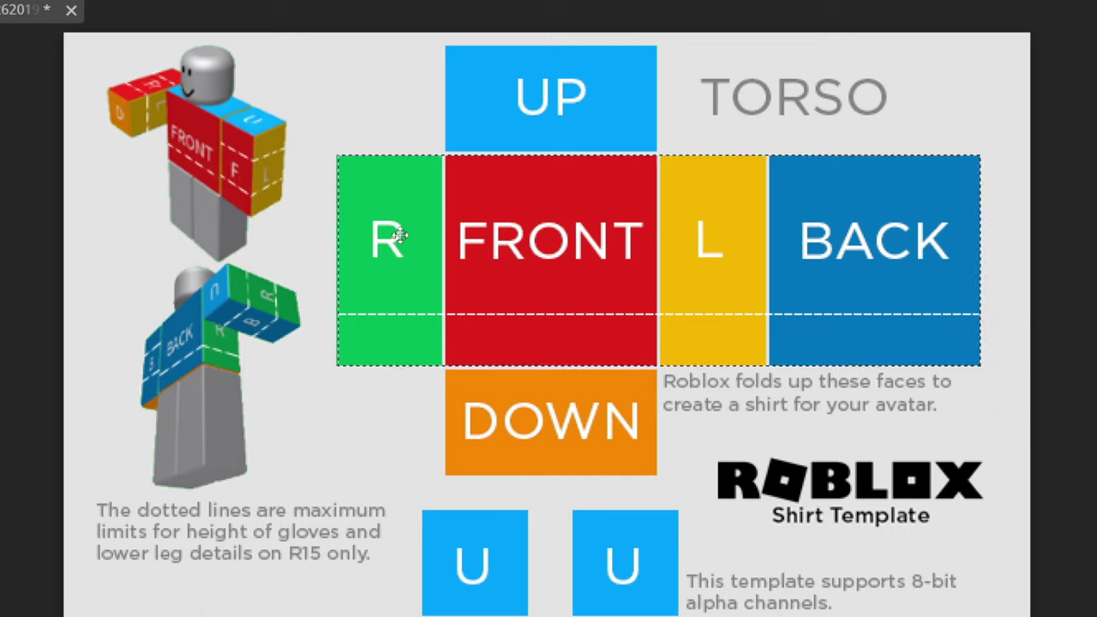
key("Delete")
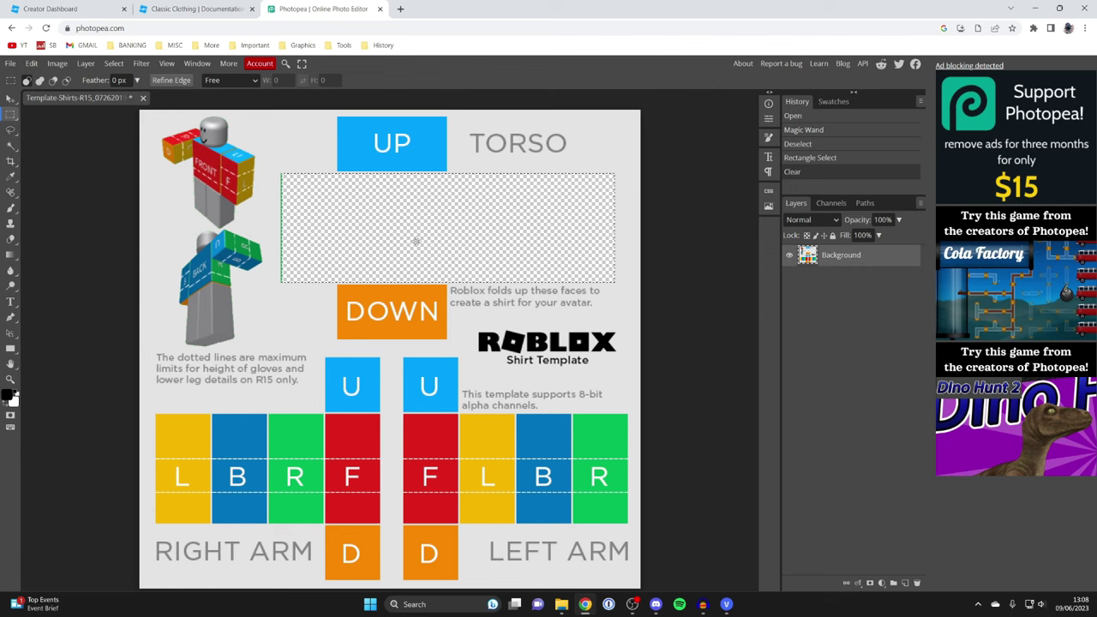
Deselect, then marquee the UP and DOWN torso faces and delete them.
left_click(115, 64)
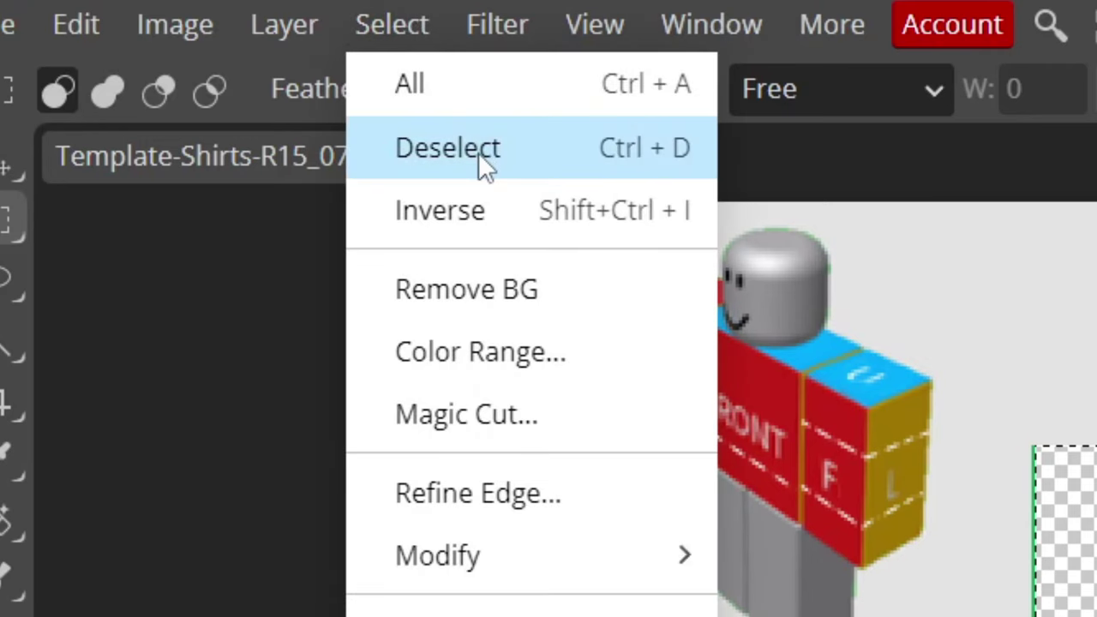
left_click(478, 152)
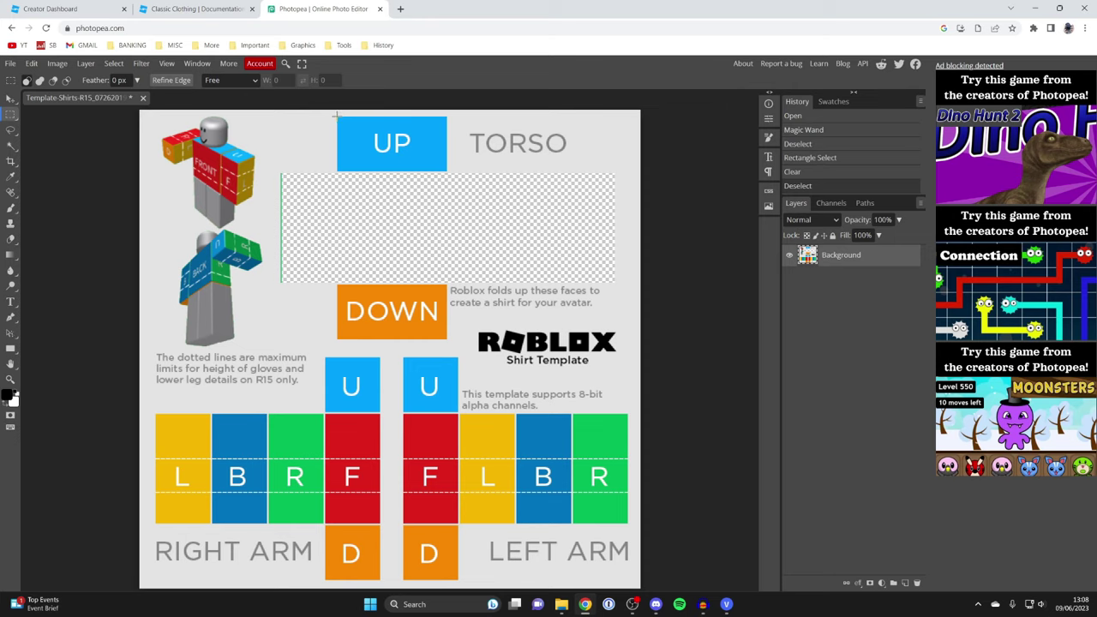
left_click_drag(336, 115, 447, 340)
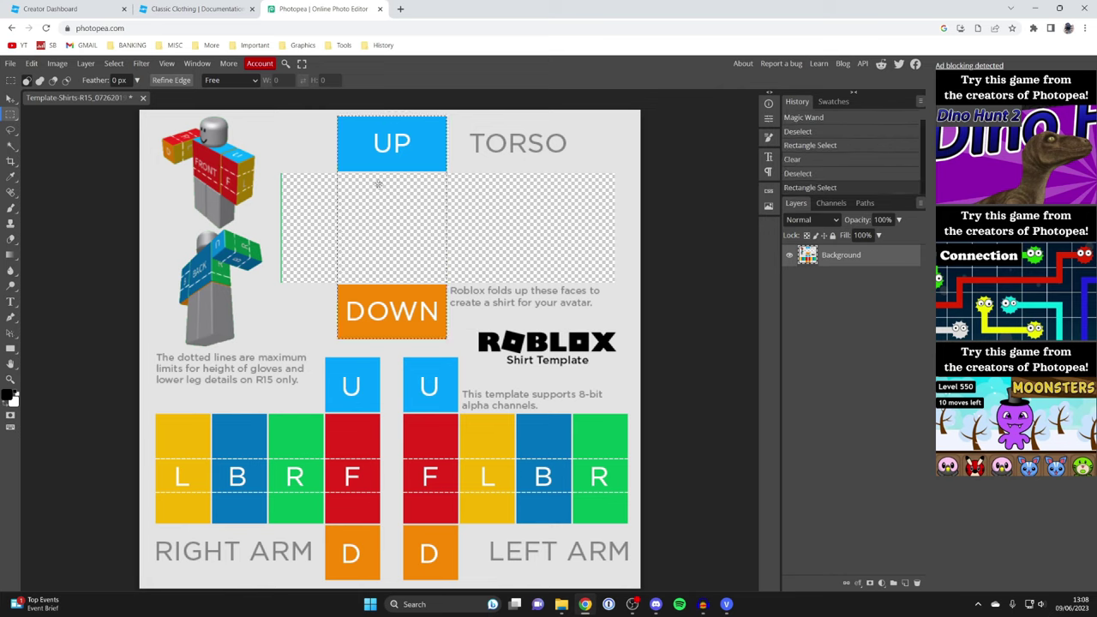
key("Delete")
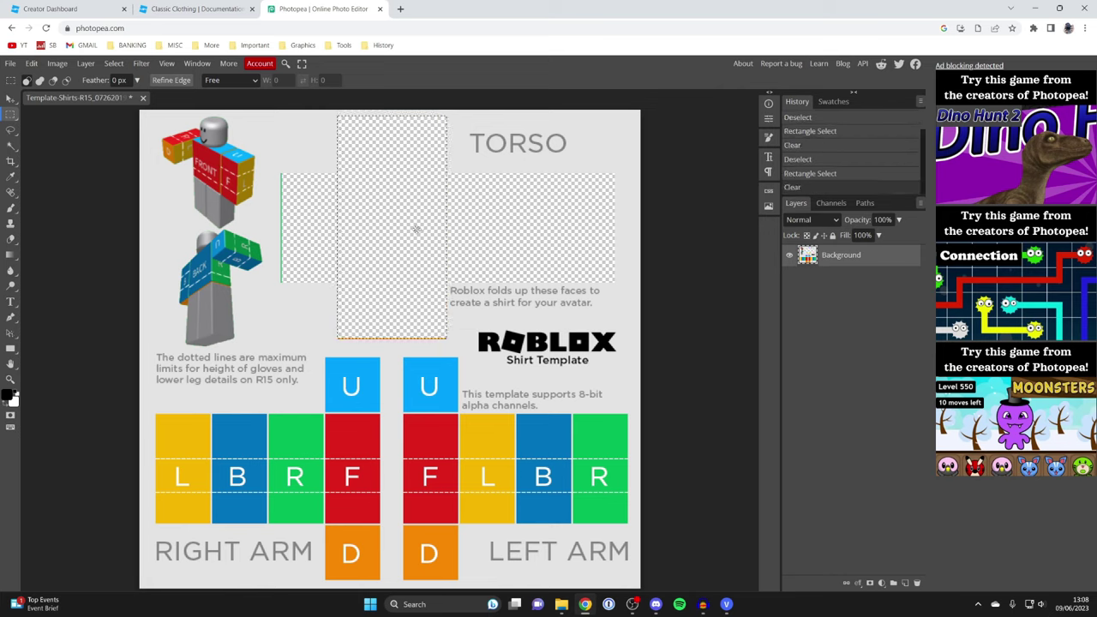
scroll(327, 394, "down", 1)
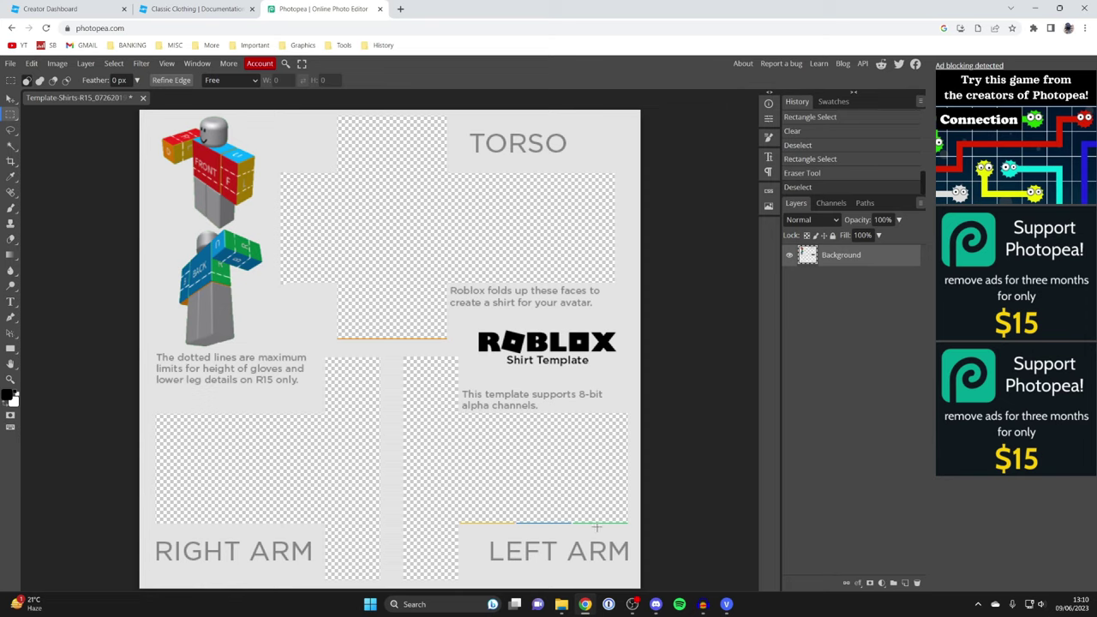
key("v")
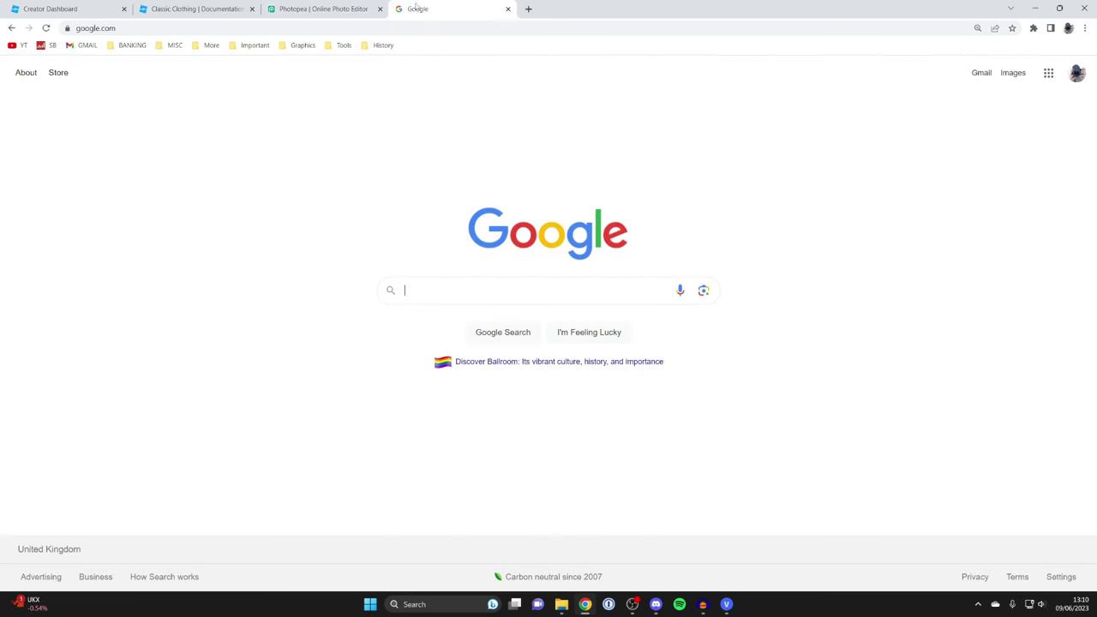
Search Google Images for 'tshirt texture'.
left_click(418, 8)
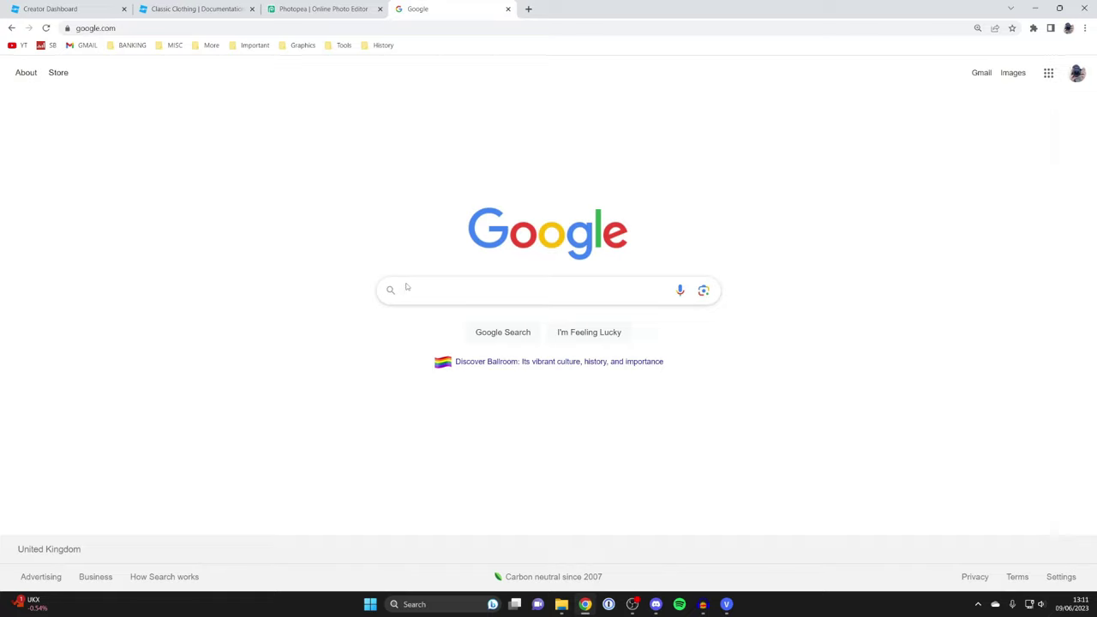
type("tshirt textu")
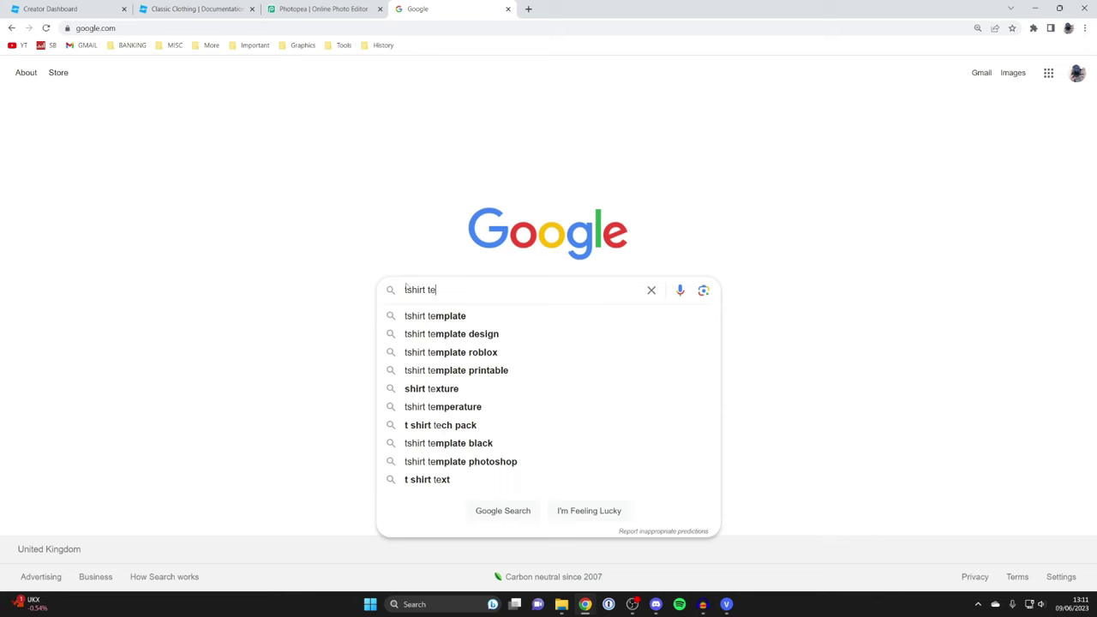
type("re")
key("Return")
left_click(186, 122)
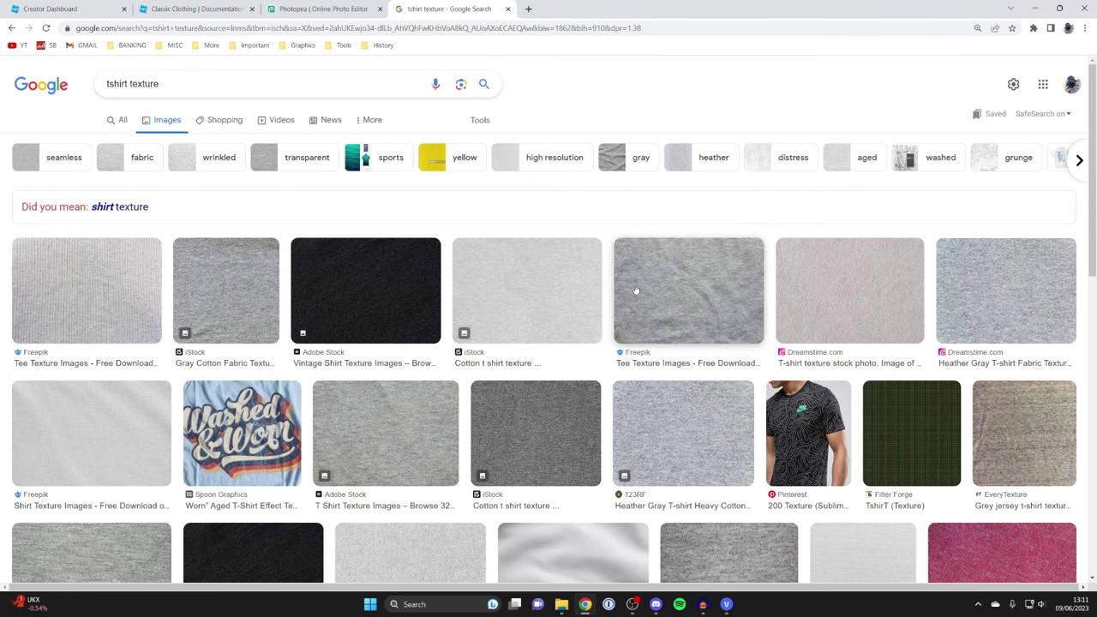
Save the grey Freepik fabric texture to Downloads and return to Photopea.
left_click(704, 289)
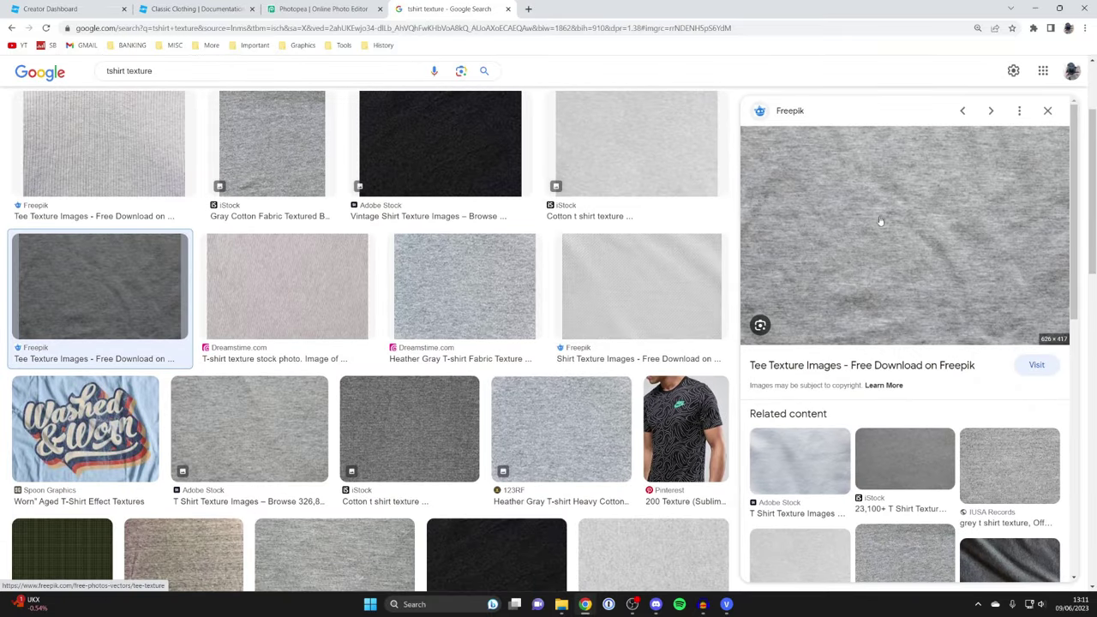
right_click(880, 221)
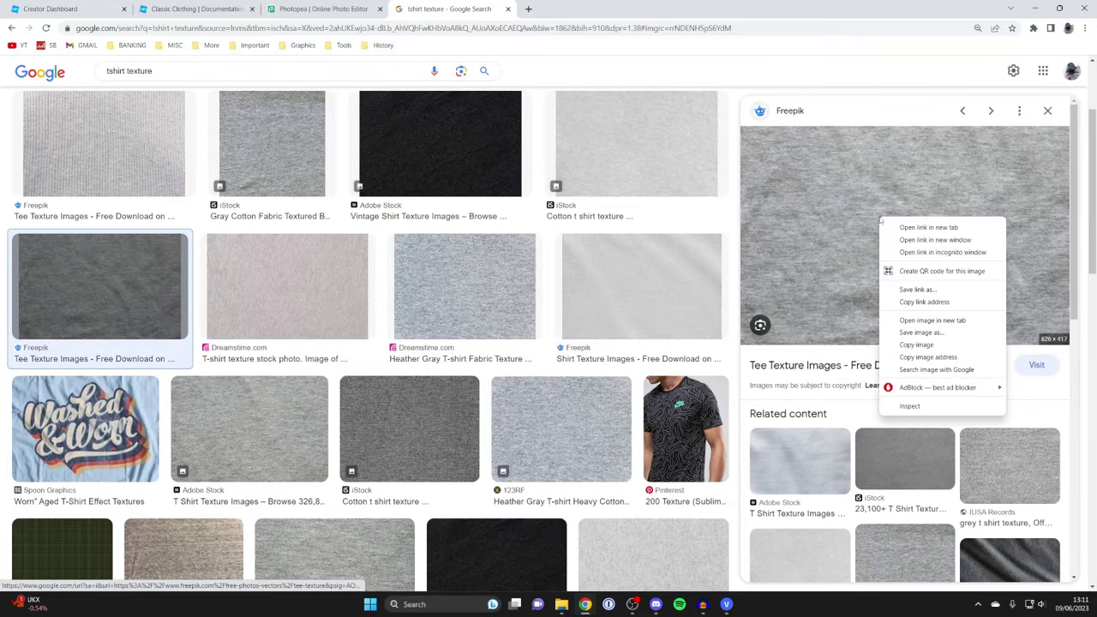
left_click(942, 332)
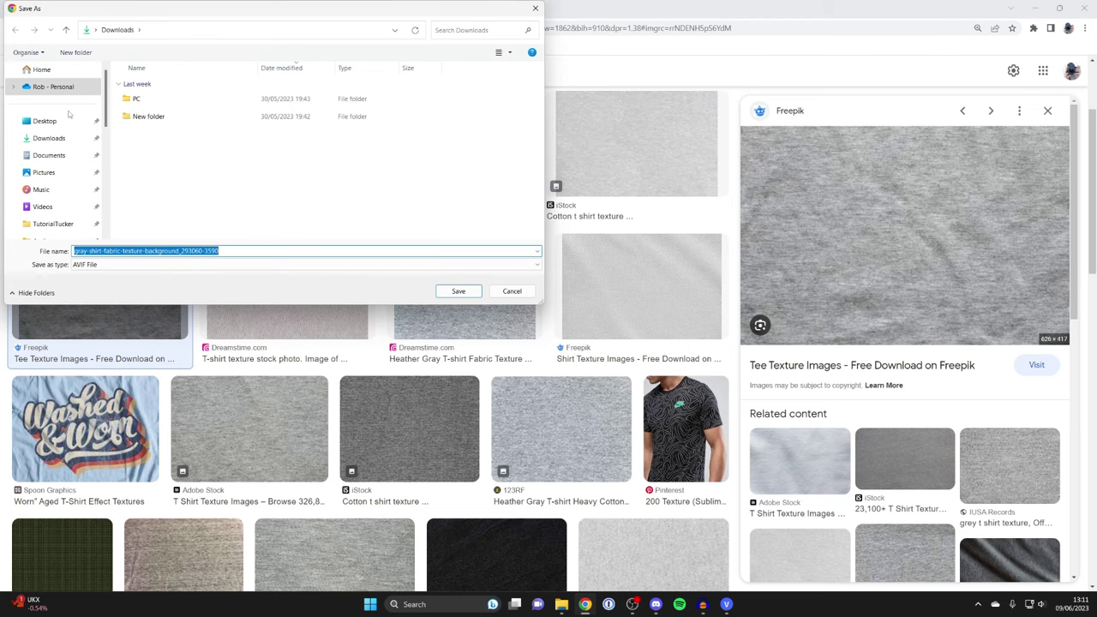
left_click(65, 144)
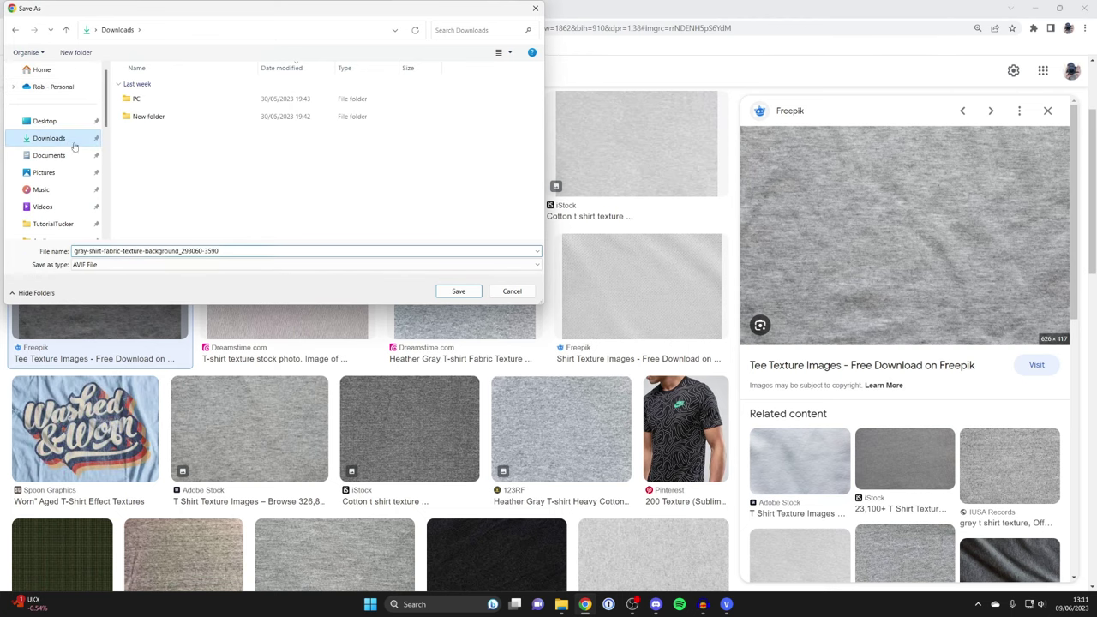
left_click(459, 291)
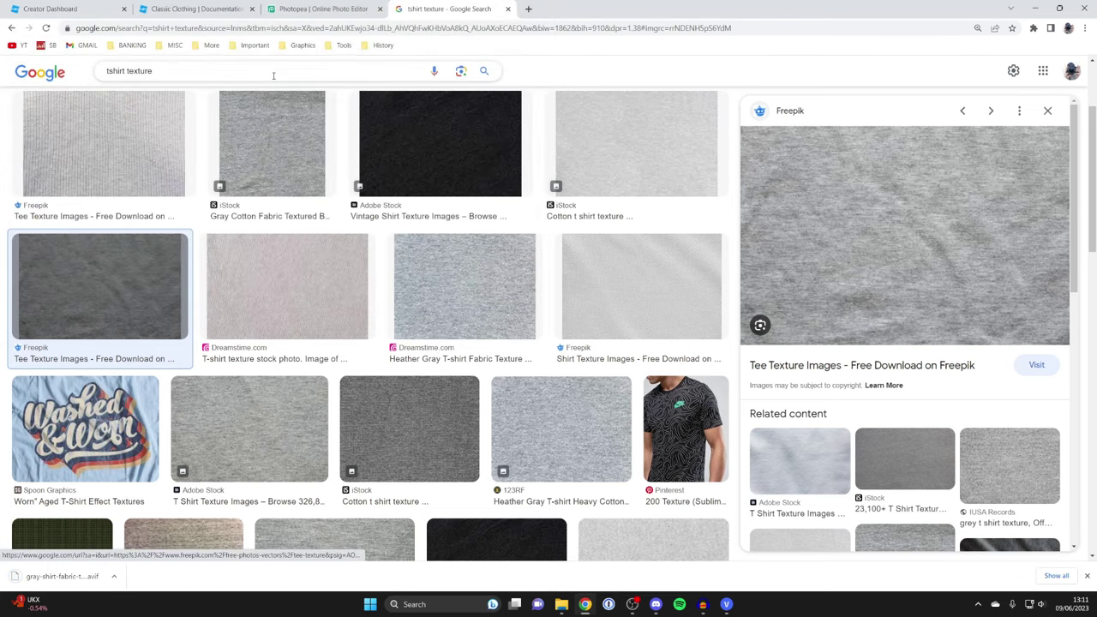
left_click(301, 10)
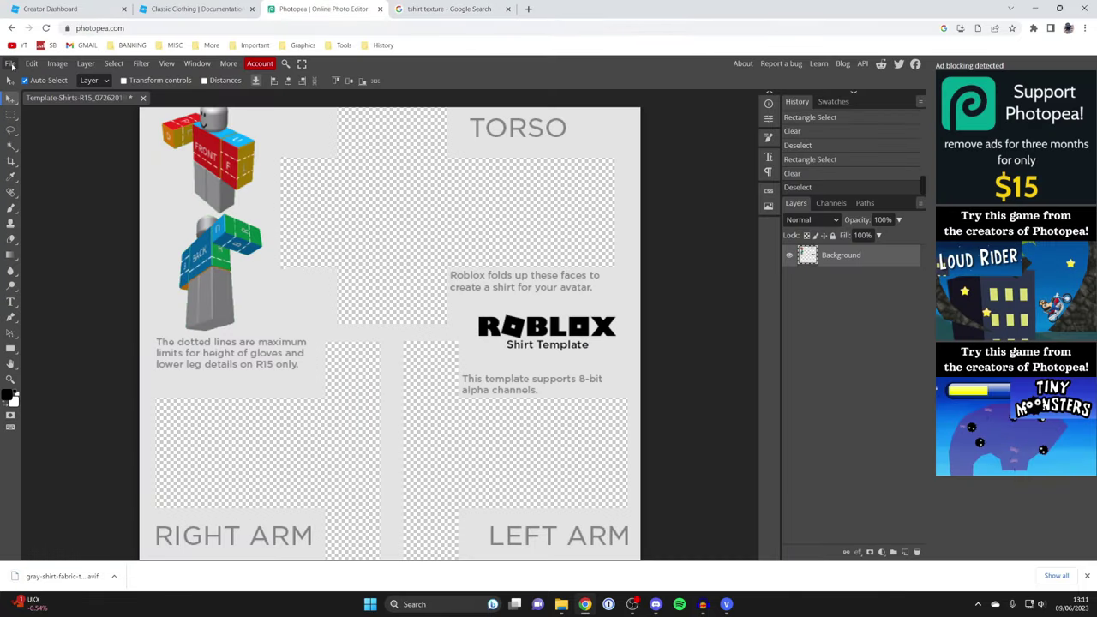
Place the grey fabric texture into the template as a new, slightly enlarged layer.
left_click(10, 65)
left_click(28, 118)
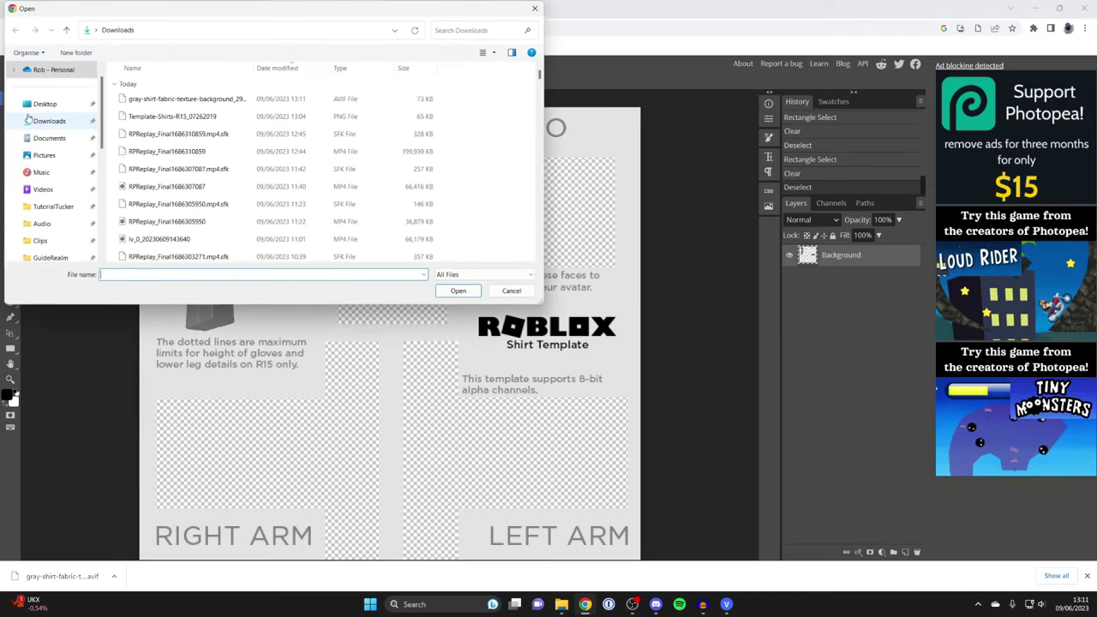
double_click(184, 99)
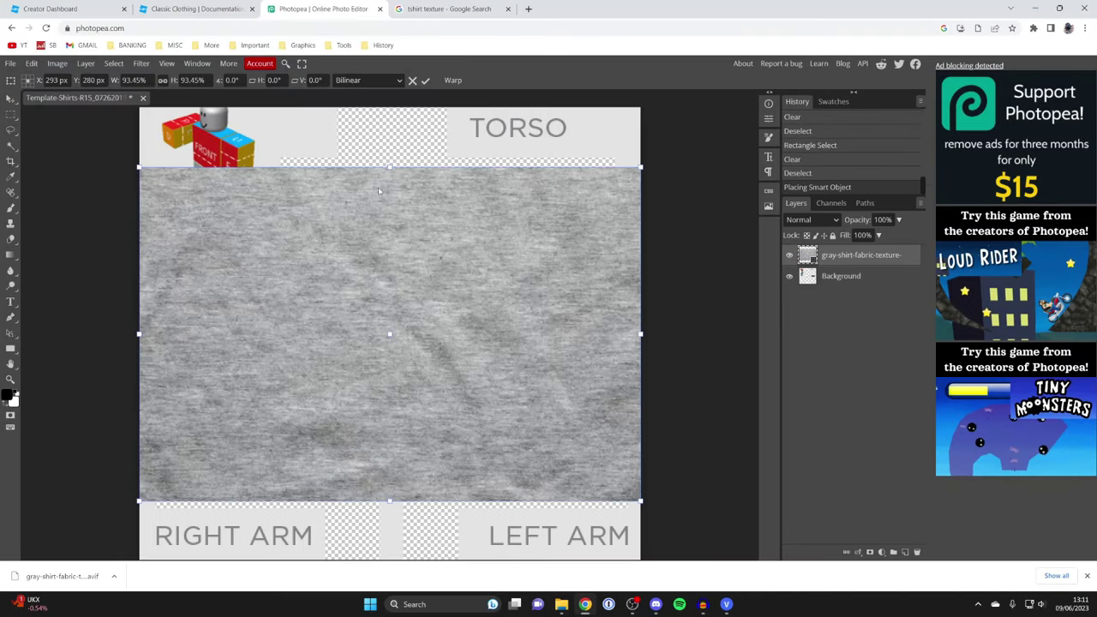
left_click_drag(389, 167, 389, 165)
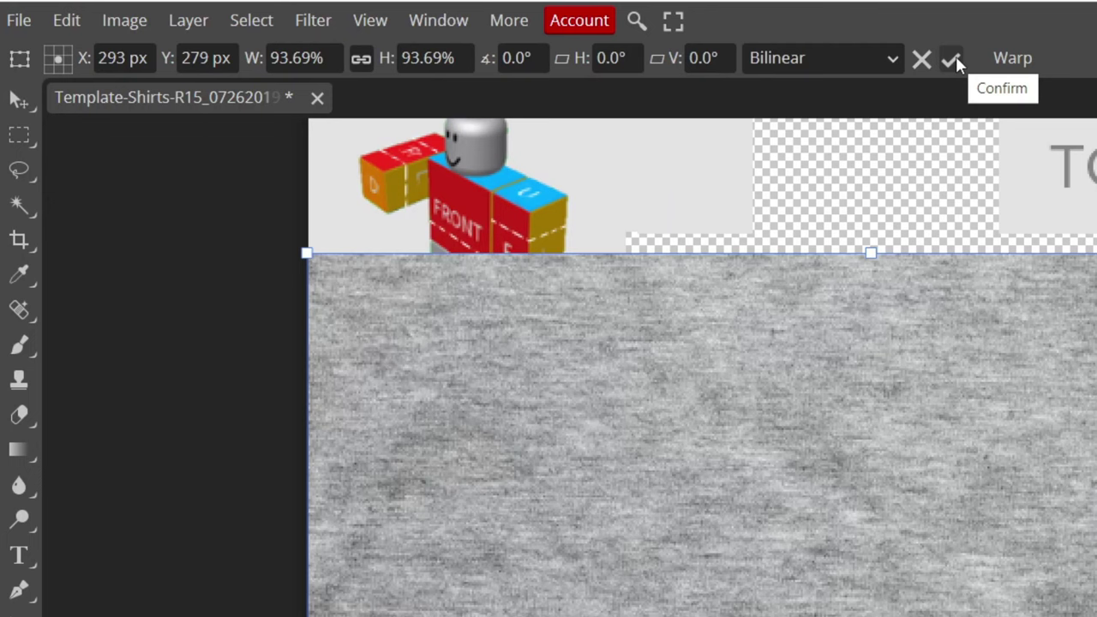
left_click(953, 59)
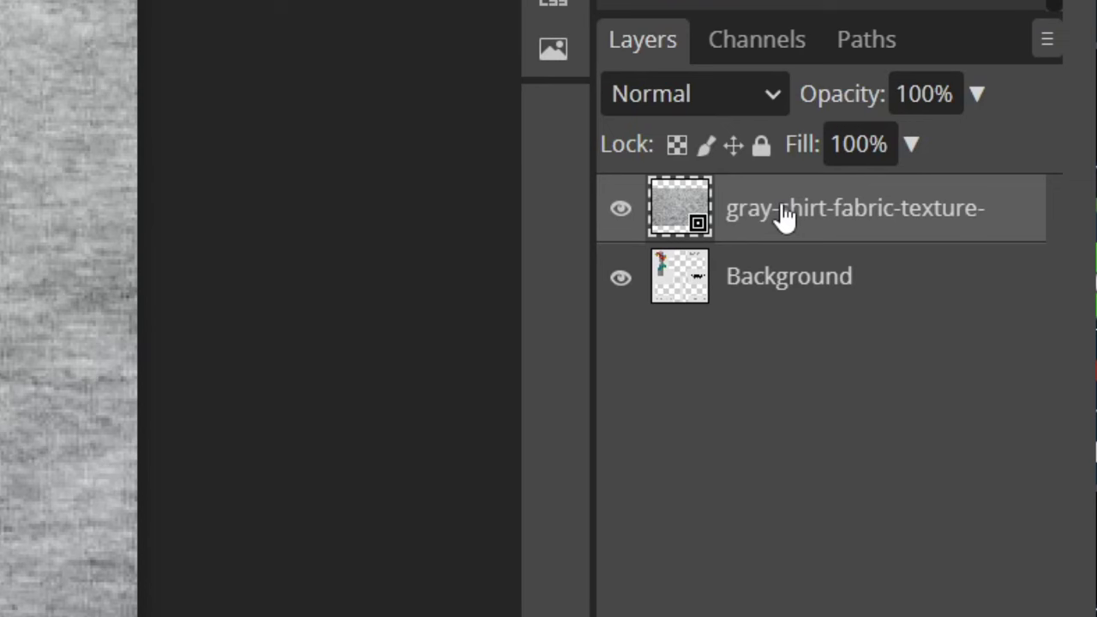
Move the texture layer beneath Background in the Layers panel.
left_click_drag(837, 256, 839, 262)
left_click_drag(783, 231, 786, 303)
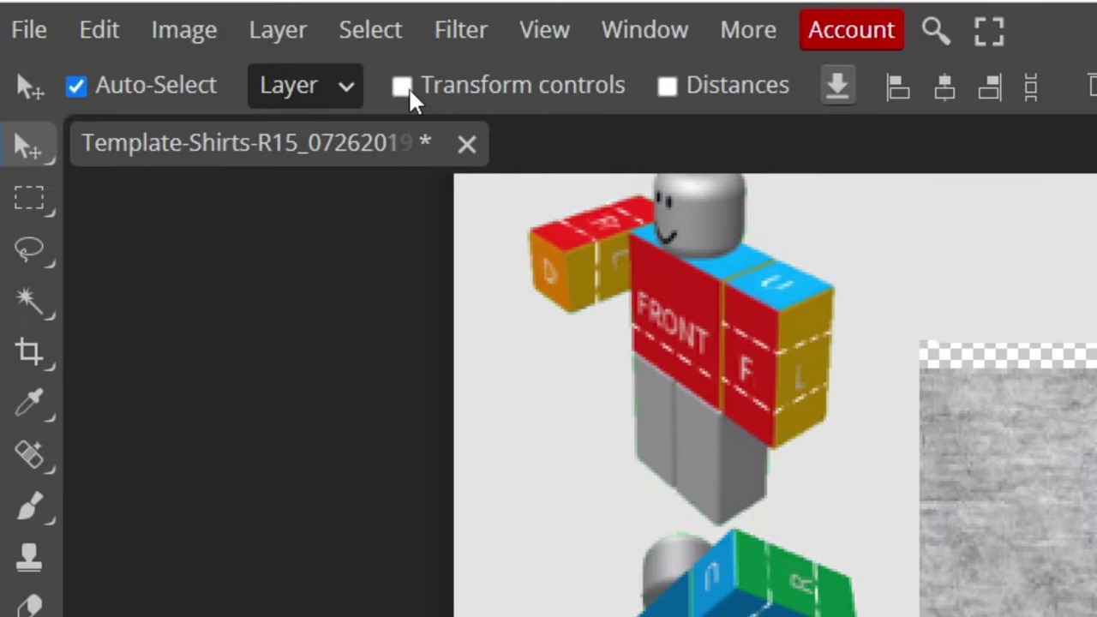
left_click(124, 81)
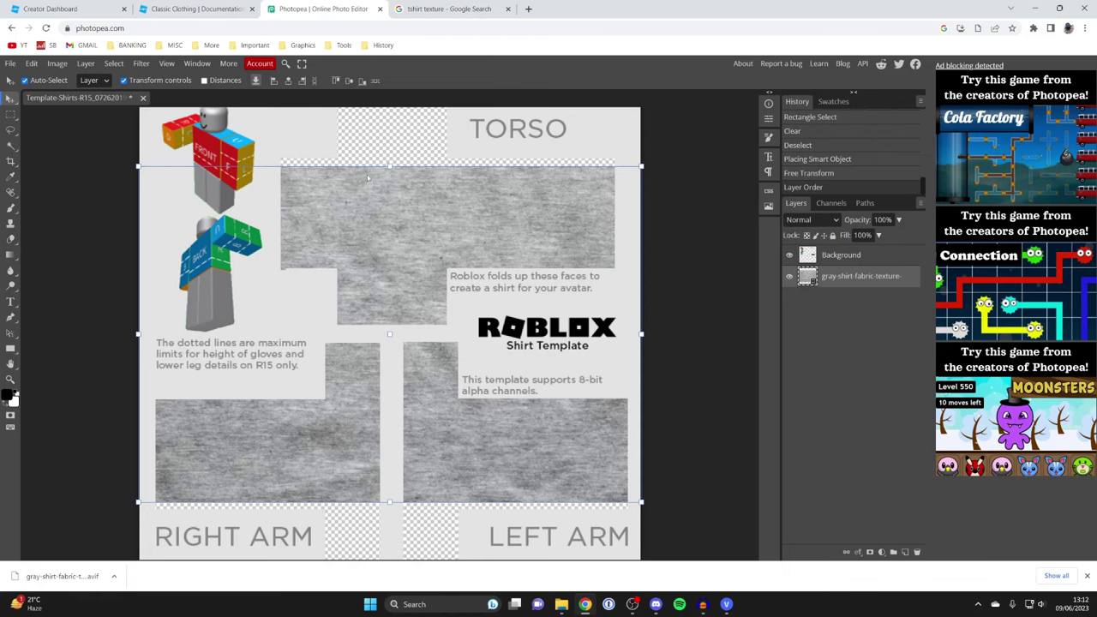
Scale the grey fabric texture to about 116% so it covers the torso and arm panels, then commit.
left_click(367, 178)
left_click_drag(390, 166, 390, 138)
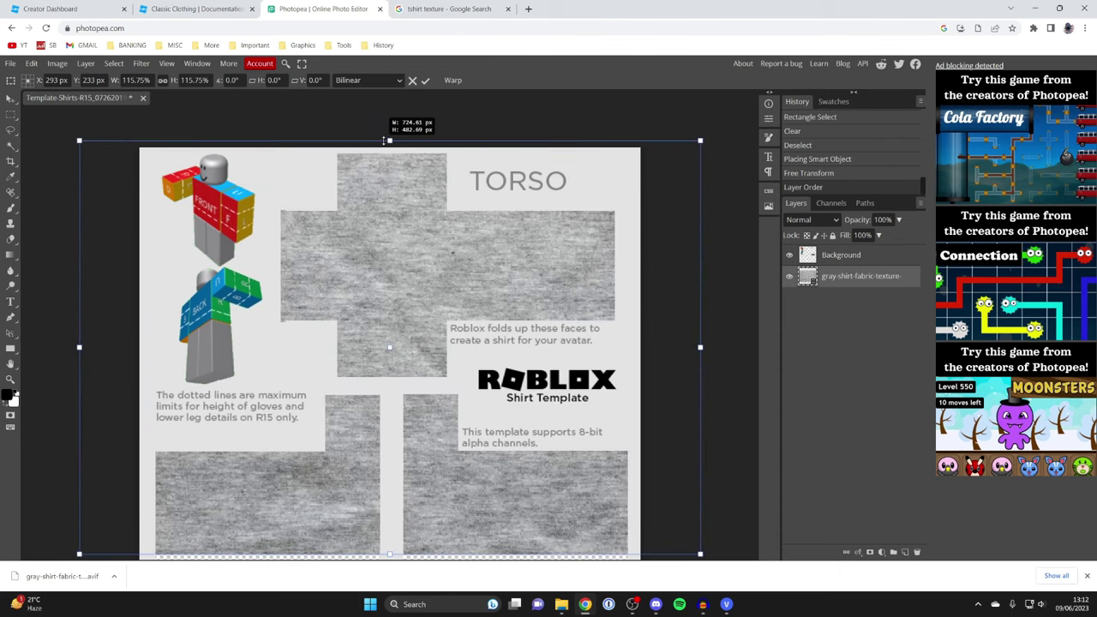
scroll(400, 262, "down", 2)
scroll(399, 263, "up", 1)
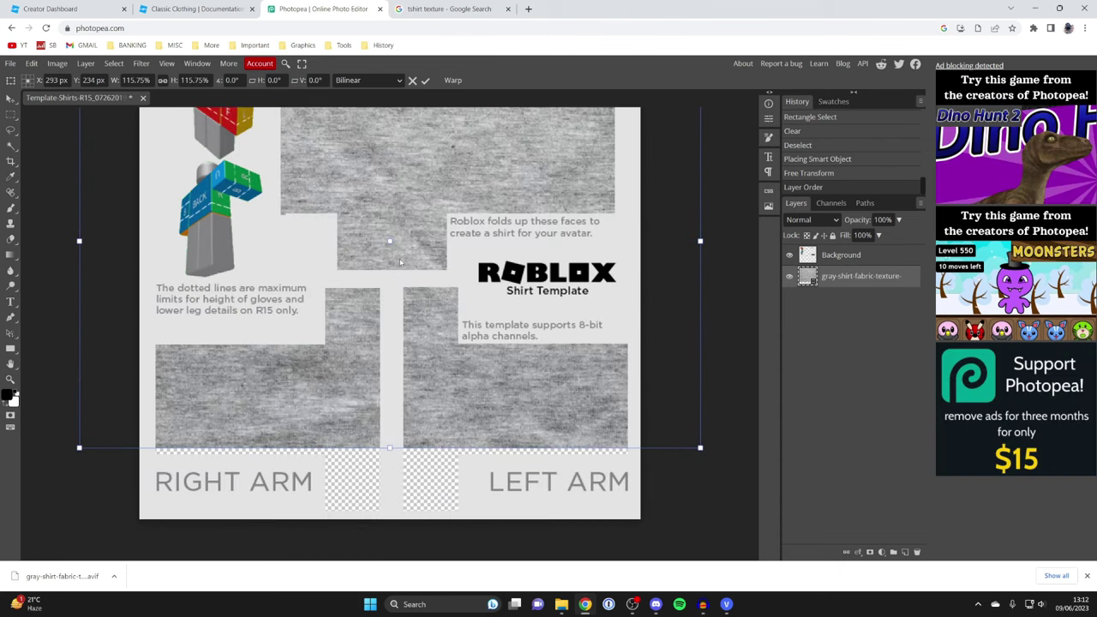
scroll(366, 298, "down", 1)
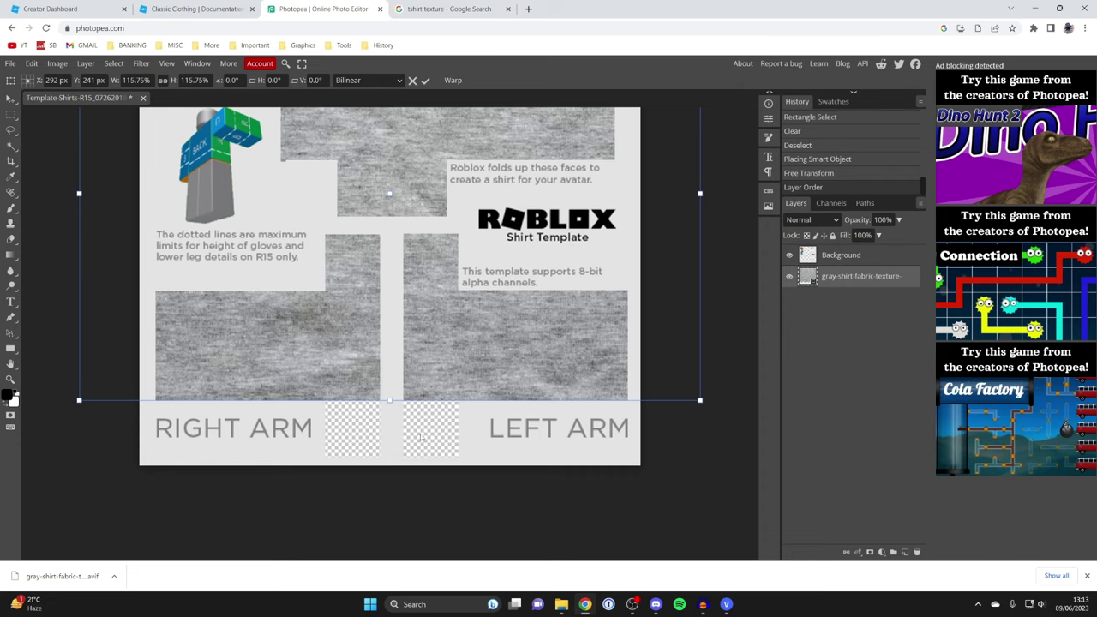
scroll(429, 245, "up", 1)
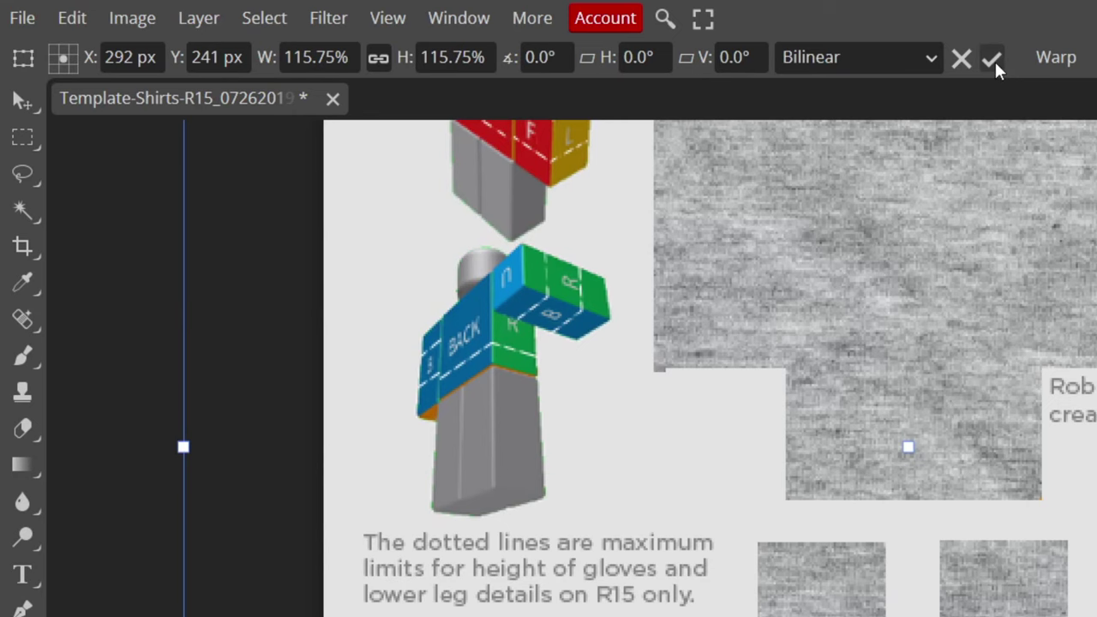
left_click(991, 58)
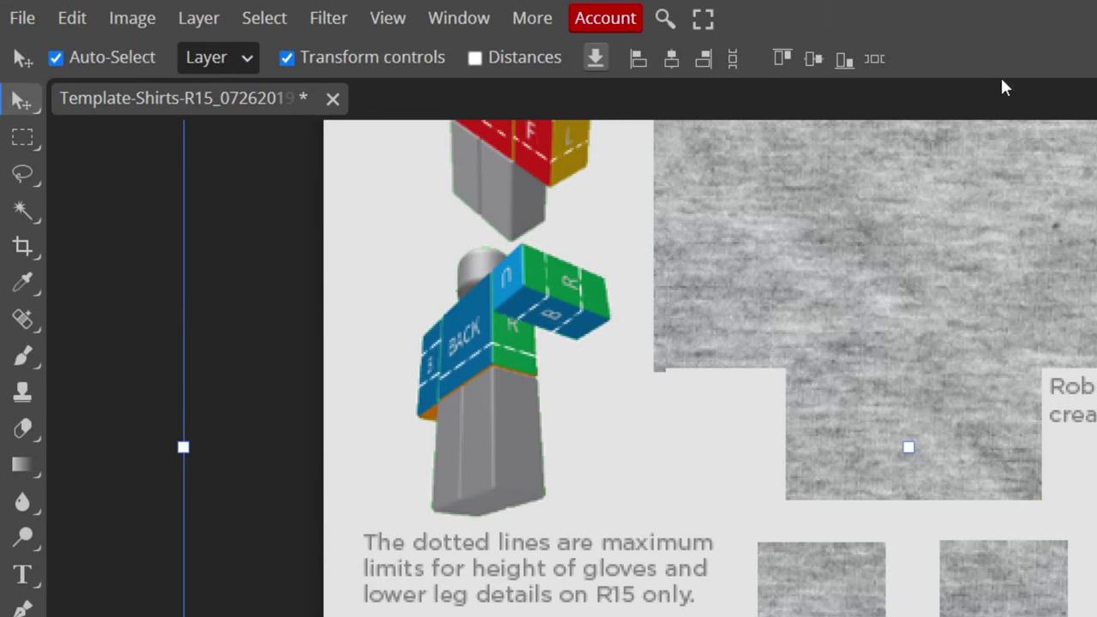
scroll(986, 351, "up", 3)
scroll(692, 248, "down", 2)
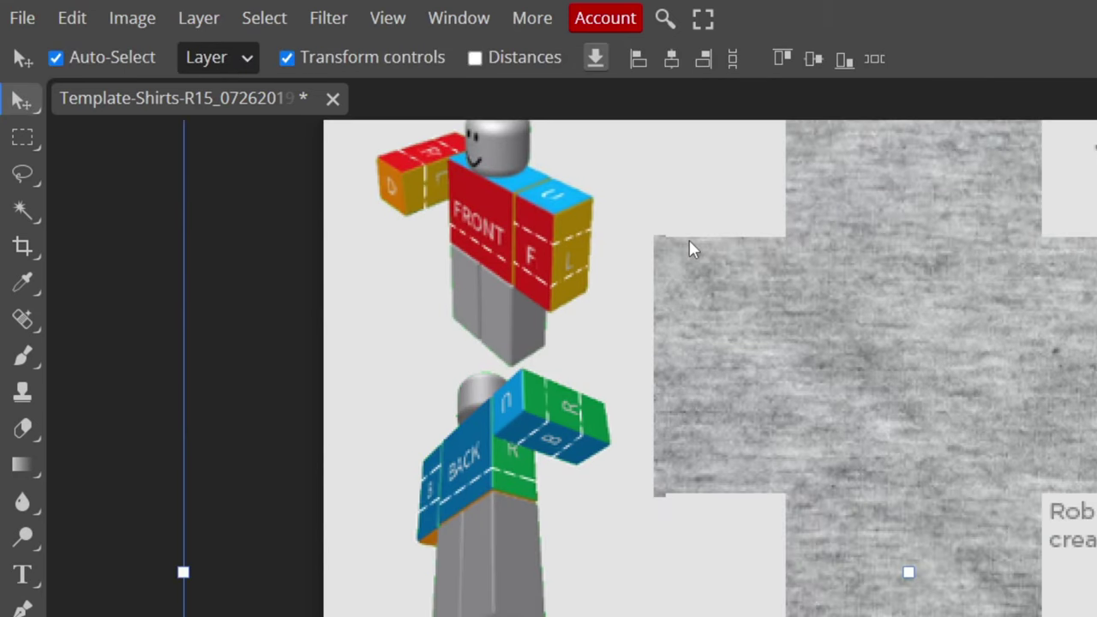
left_click(288, 58)
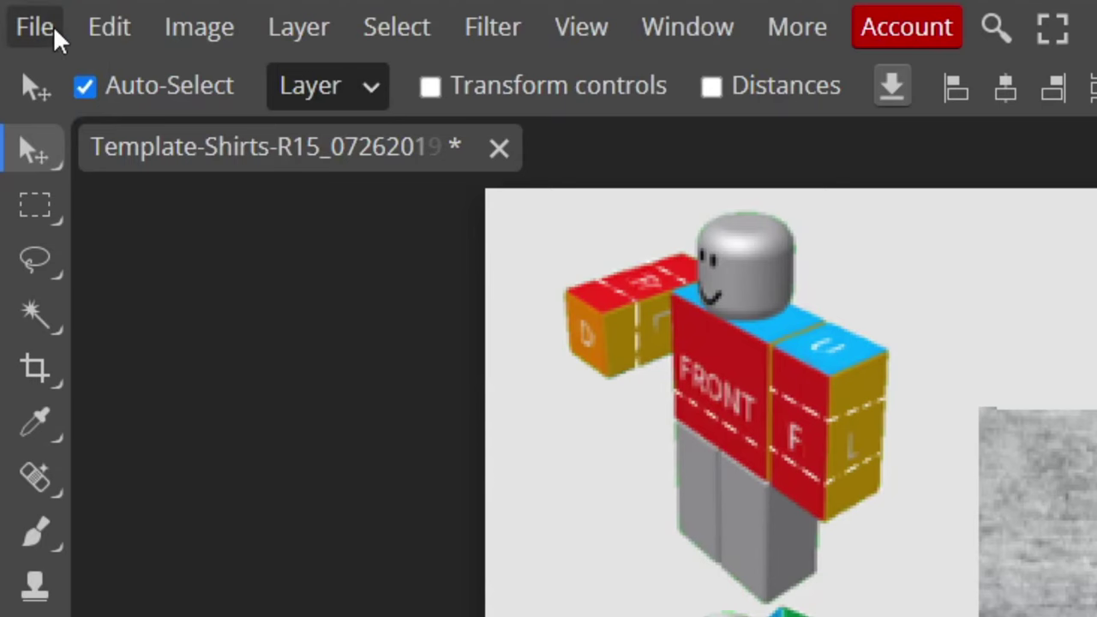
left_click(16, 65)
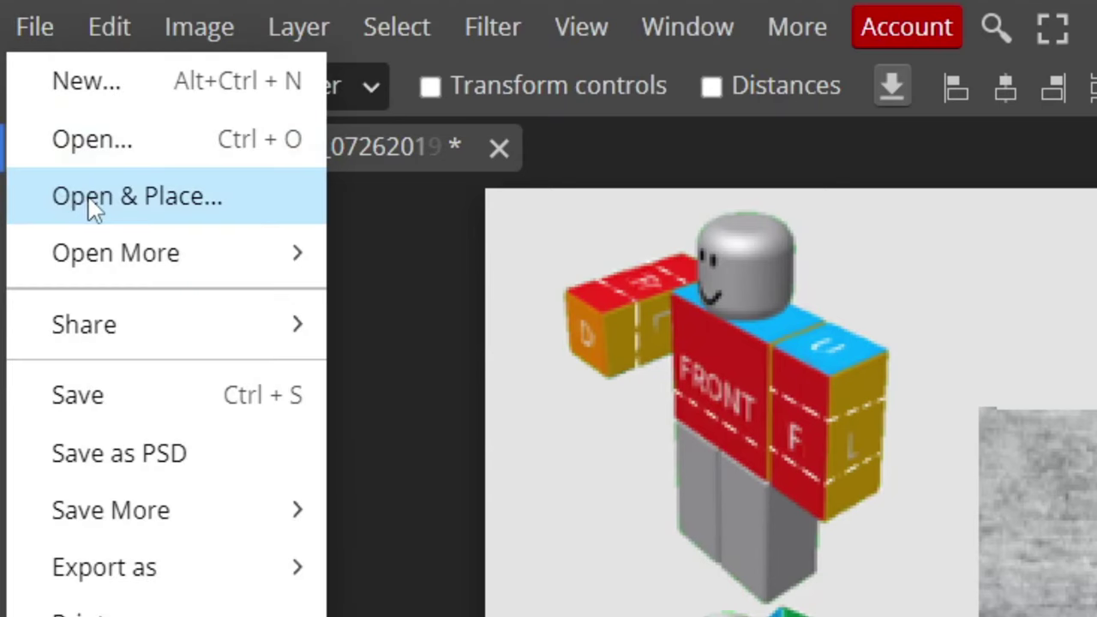
Place the GR logo image (favicon 4) on the upper front torso at 46% scale.
left_click(93, 206)
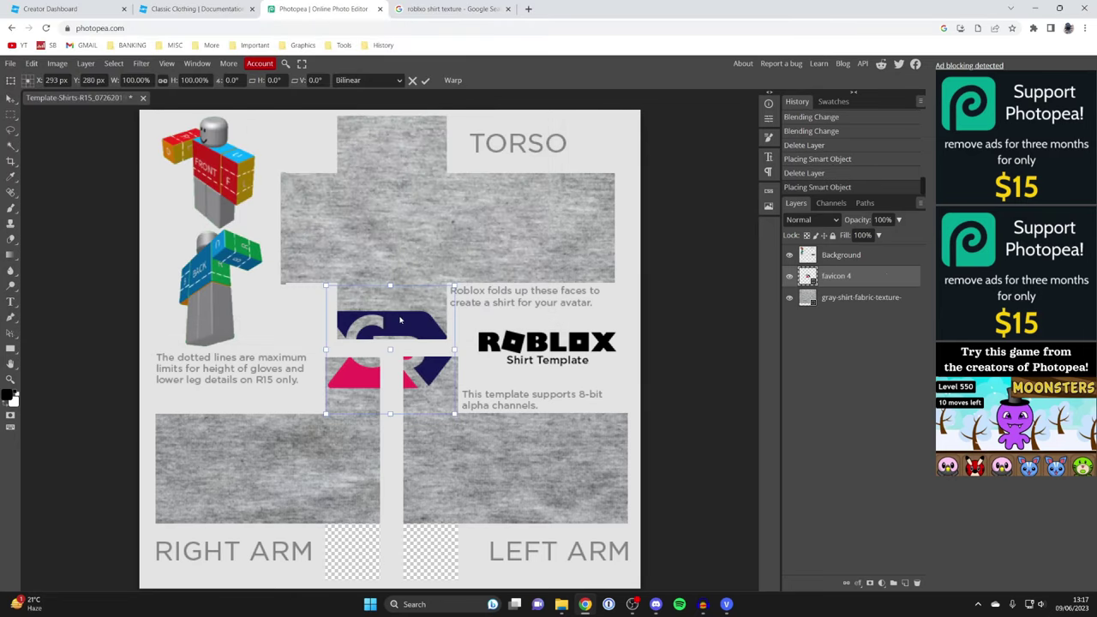
left_click_drag(399, 319, 377, 201)
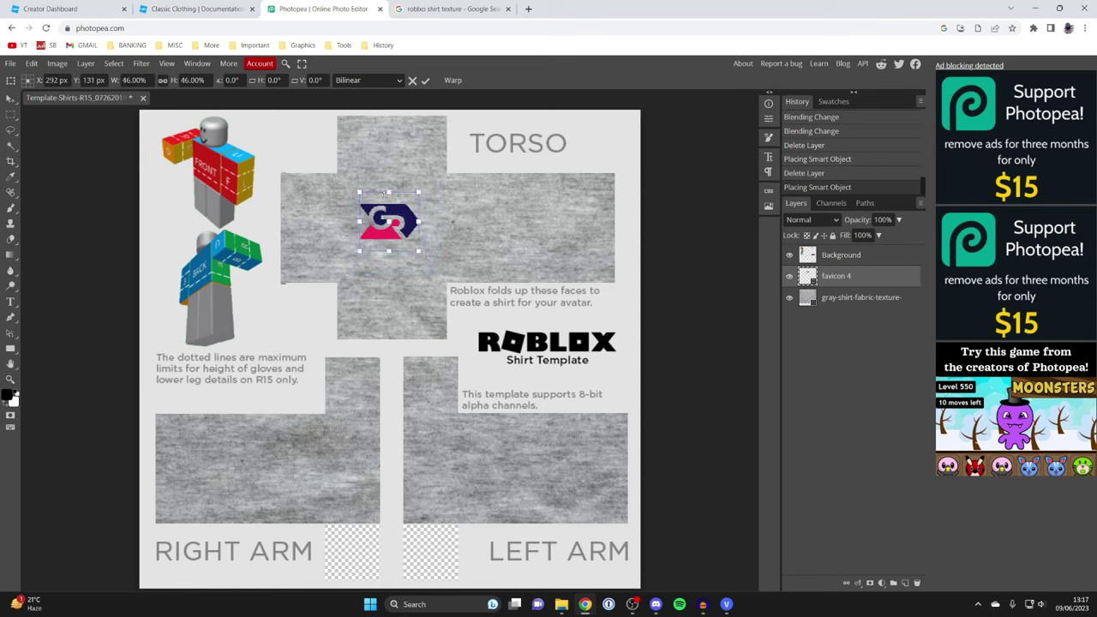
left_click(425, 80)
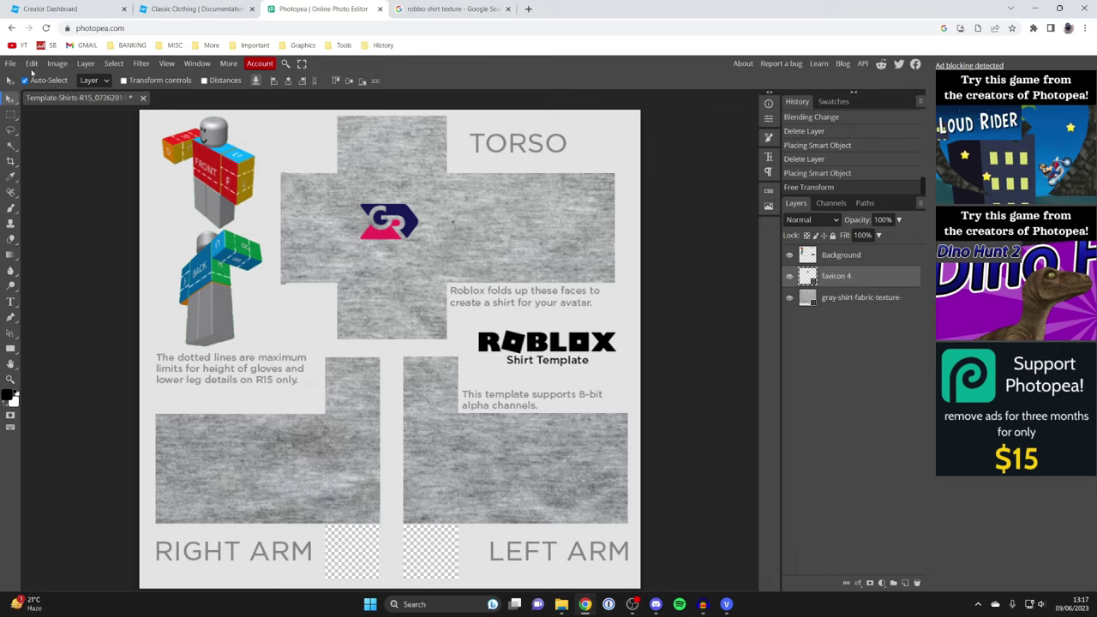
Export the shirt as the PNG 'Template-Shirts', then switch to the Creator Dashboard tab.
left_click(13, 65)
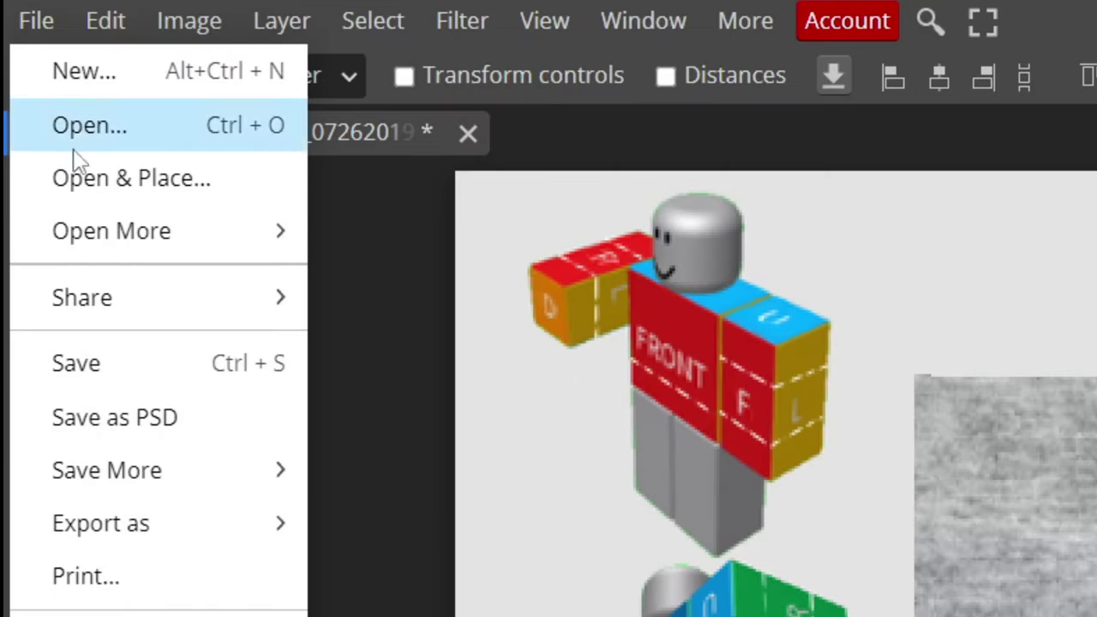
mouse_move(135, 521)
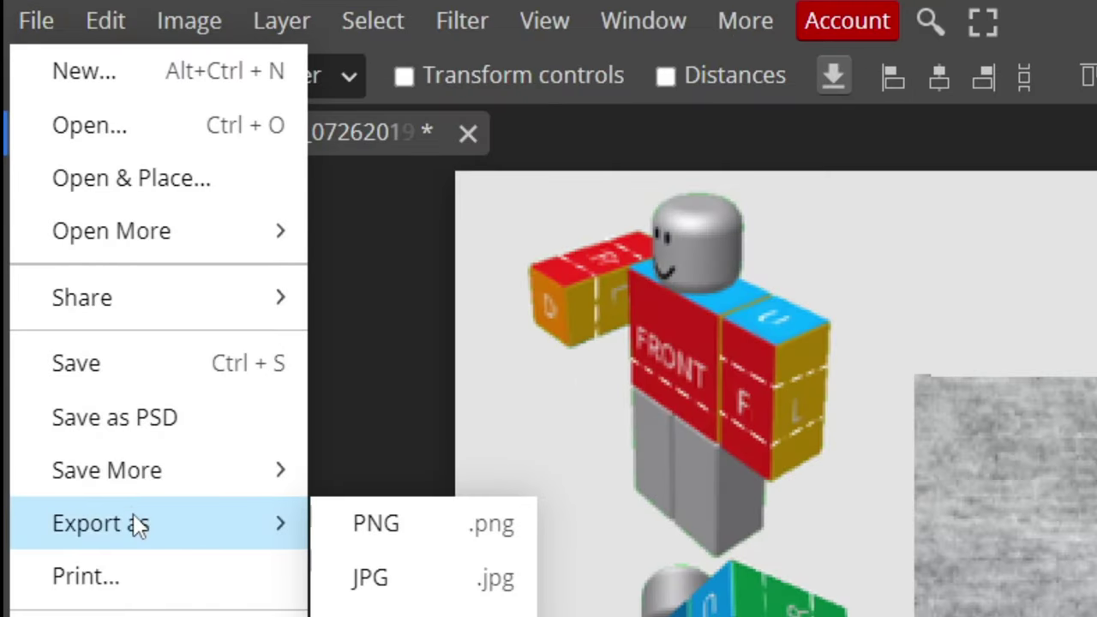
left_click(437, 529)
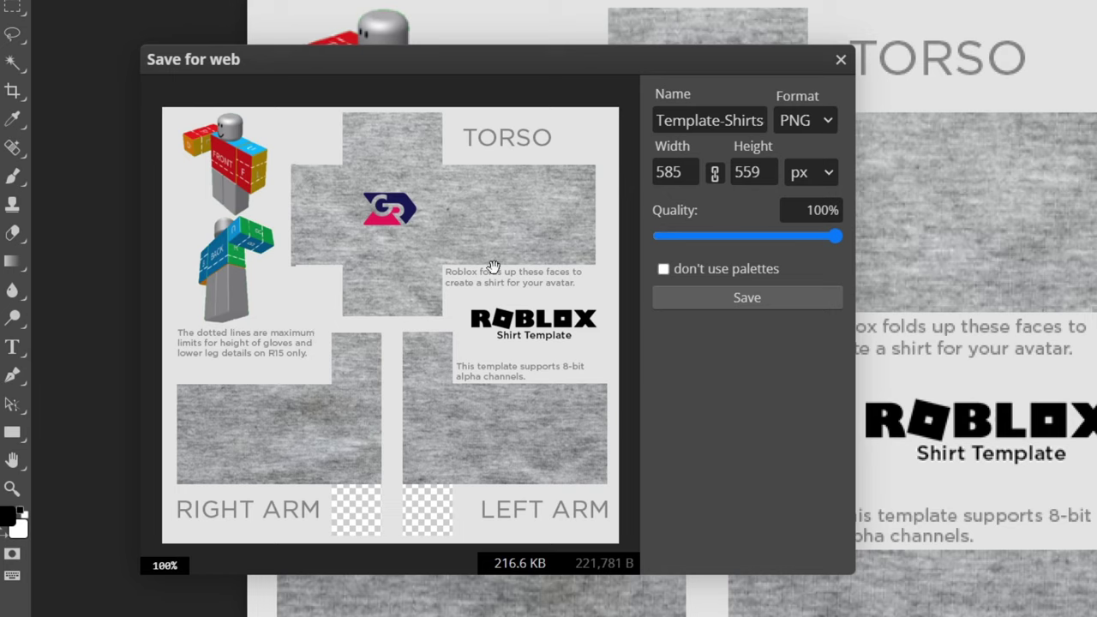
left_click(405, 180)
triple_click(730, 126)
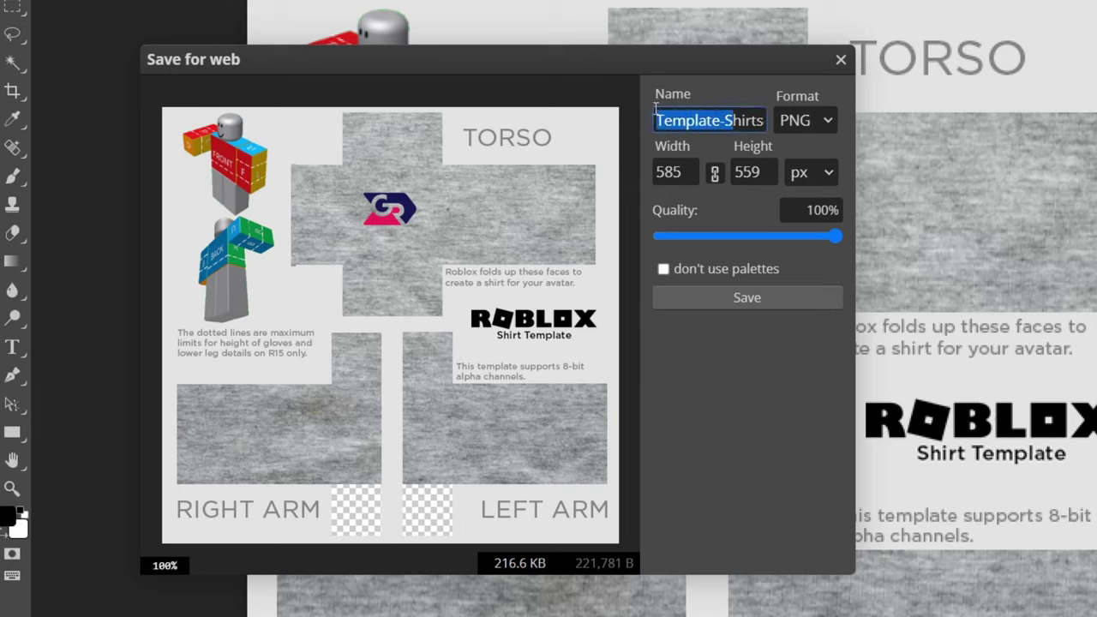
left_click(733, 83)
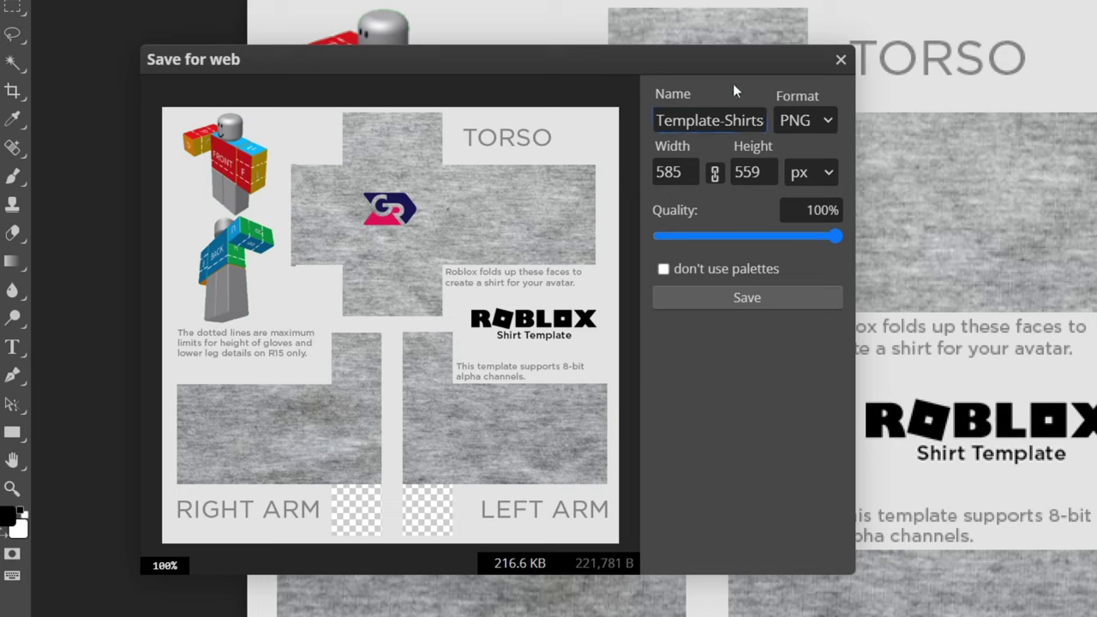
left_click(761, 297)
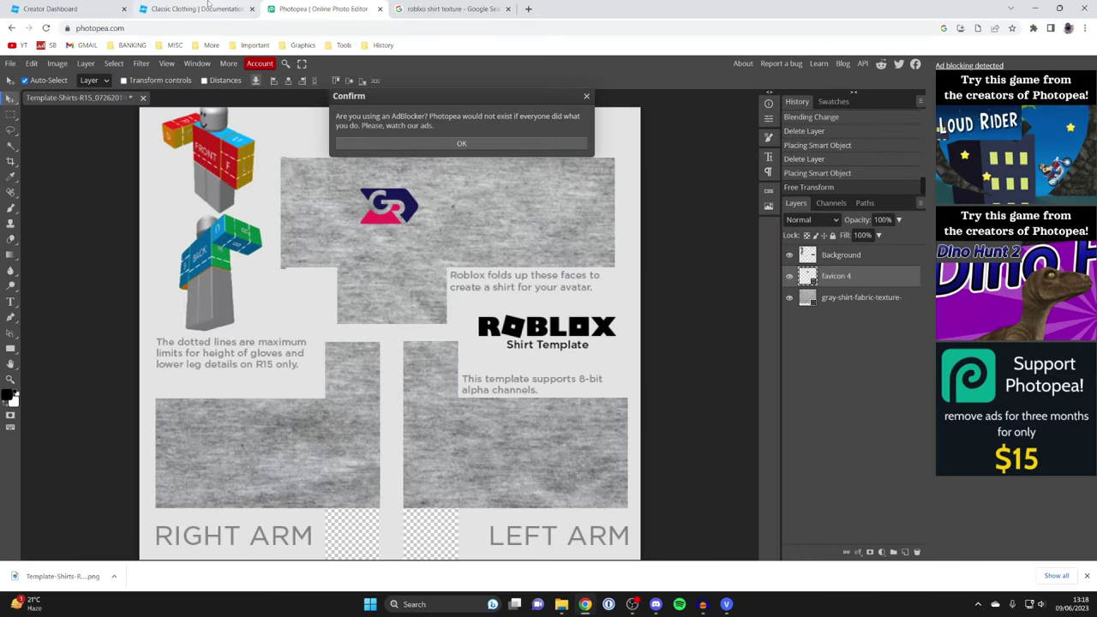
left_click(115, 6)
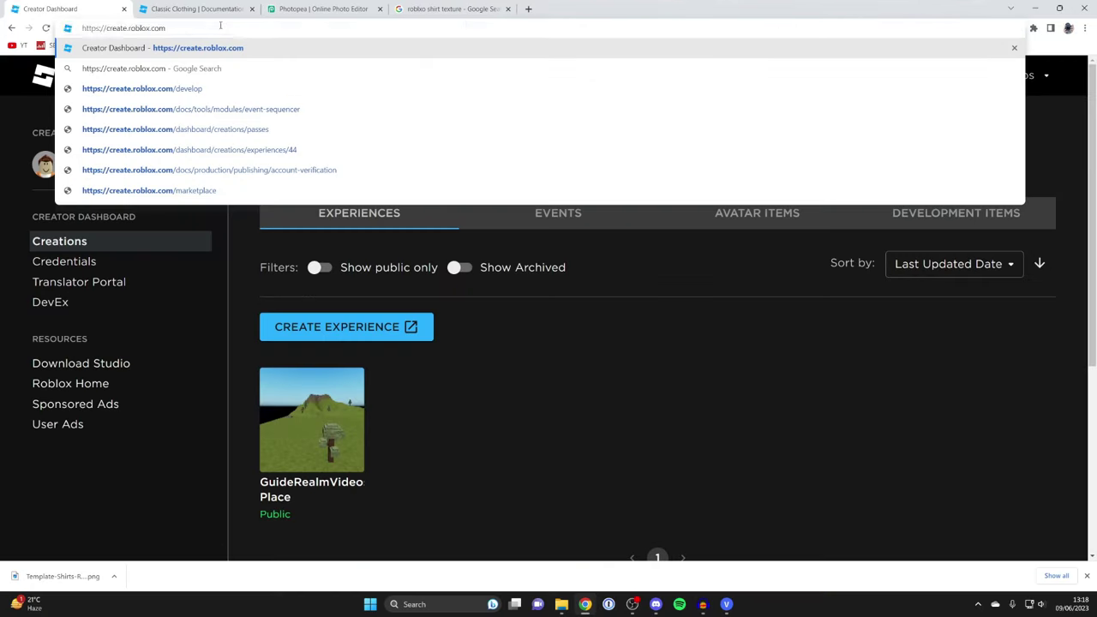
Go to Creations > Avatar Items > Shirts and start a new asset upload.
key("Return")
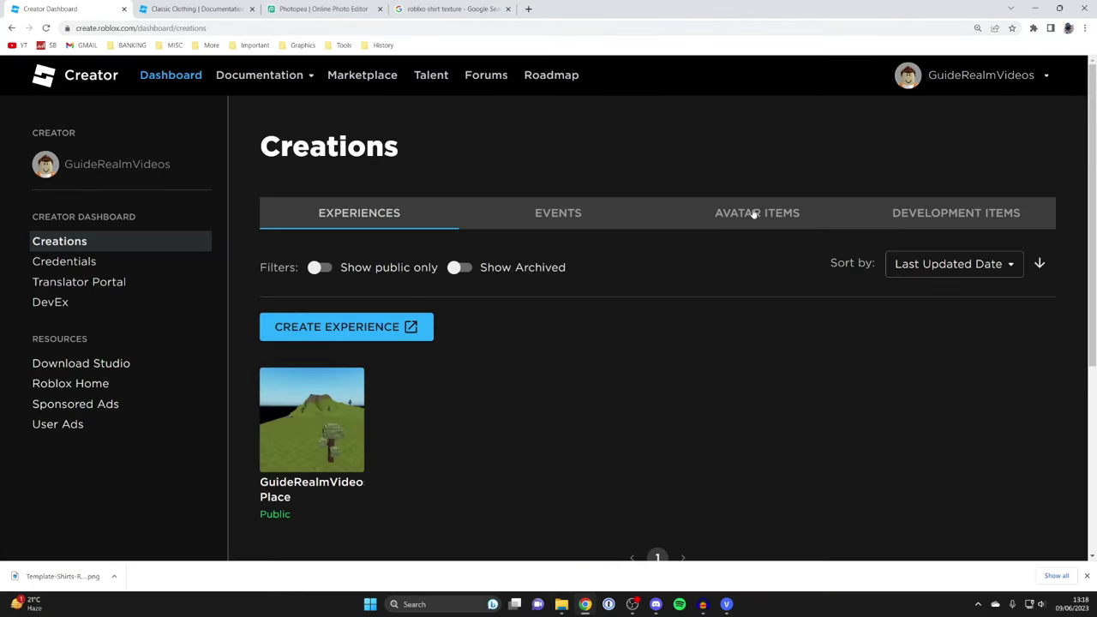
left_click(764, 214)
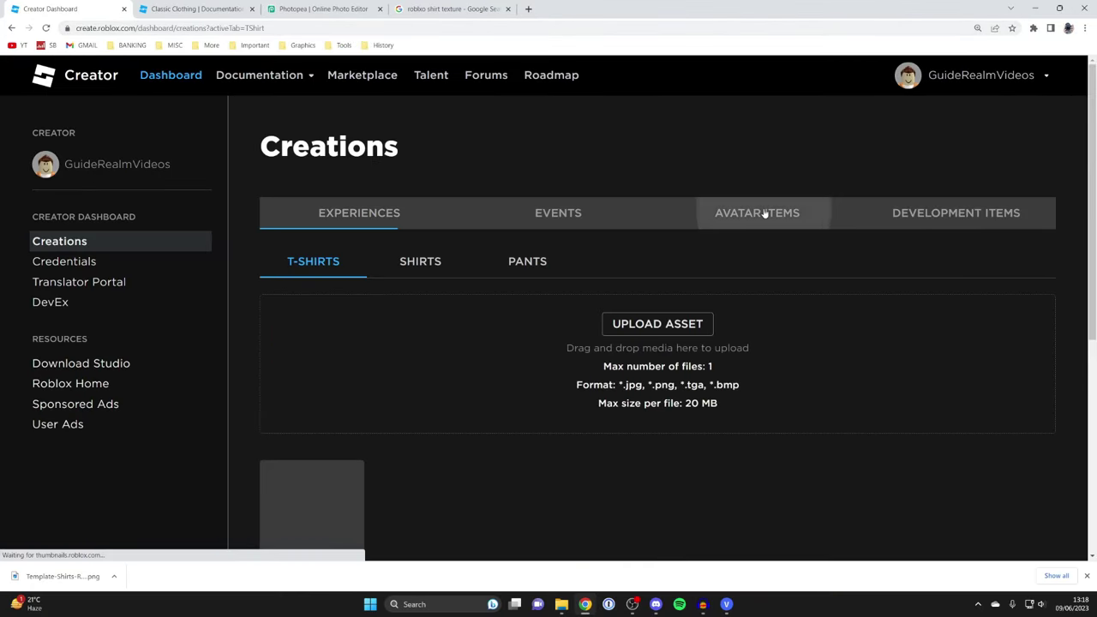
left_click(423, 260)
scroll(425, 262, "down", 1)
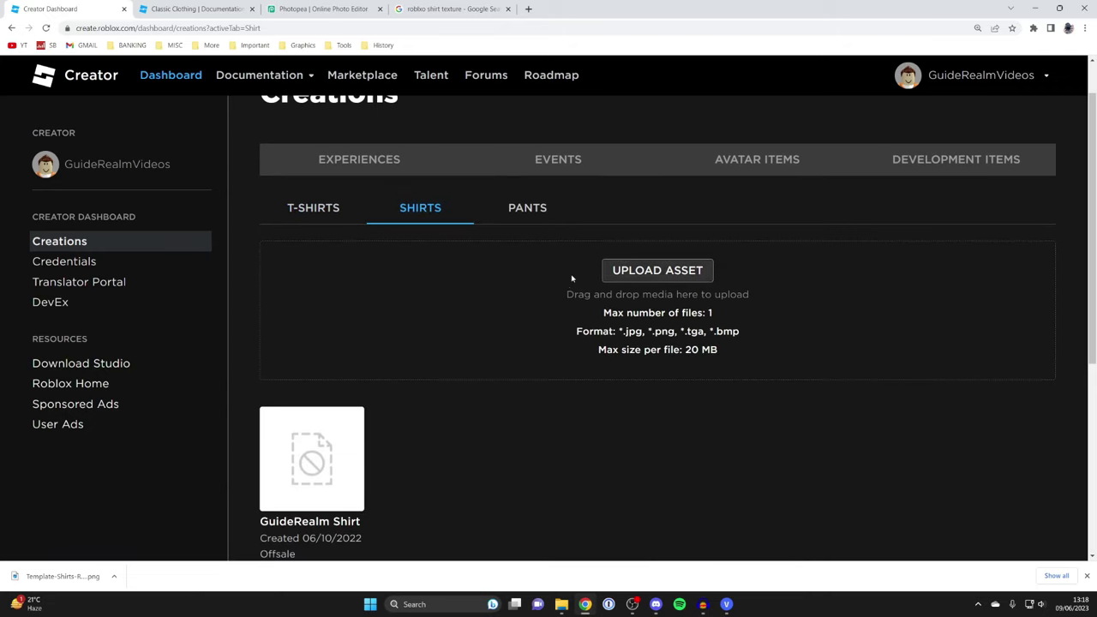
left_click(676, 279)
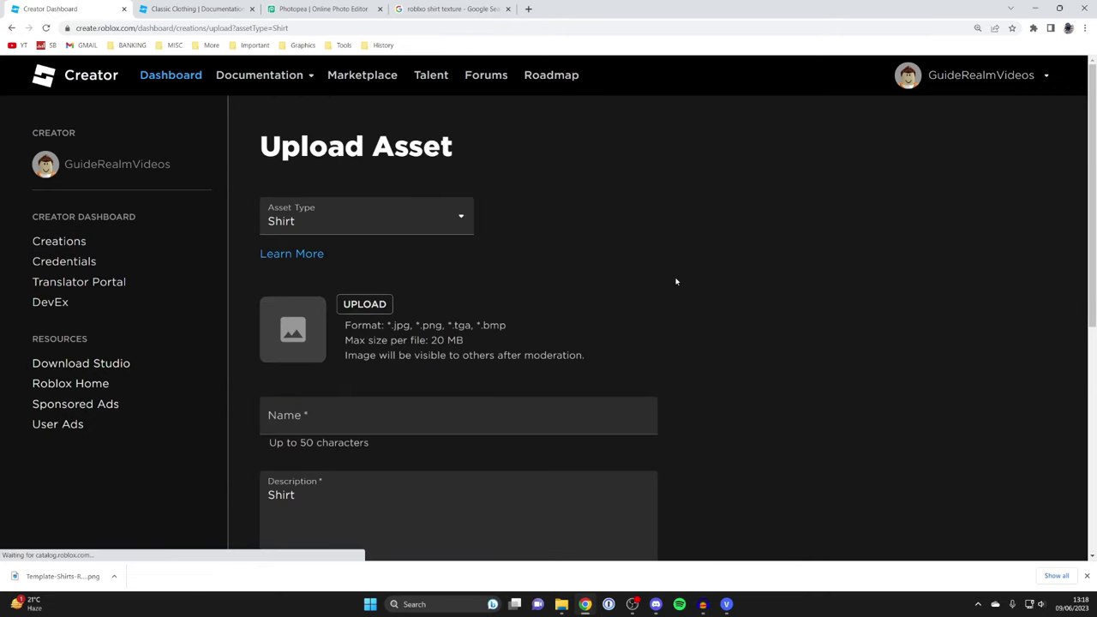
scroll(452, 281, "down", 1)
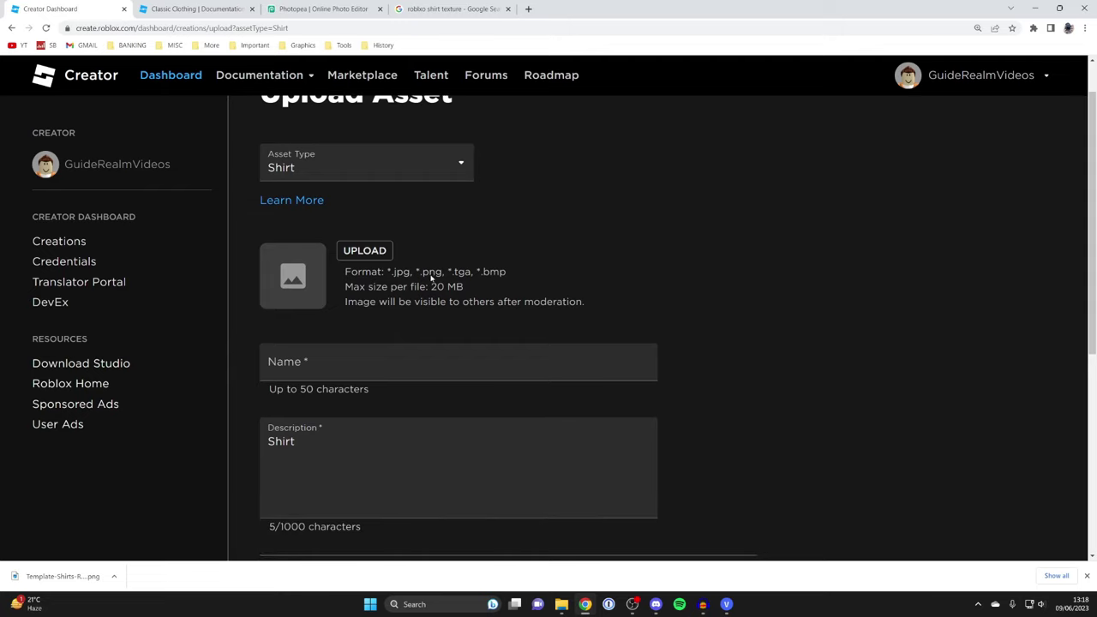
Select the exported shirt template PNG as the upload image.
left_click(358, 254)
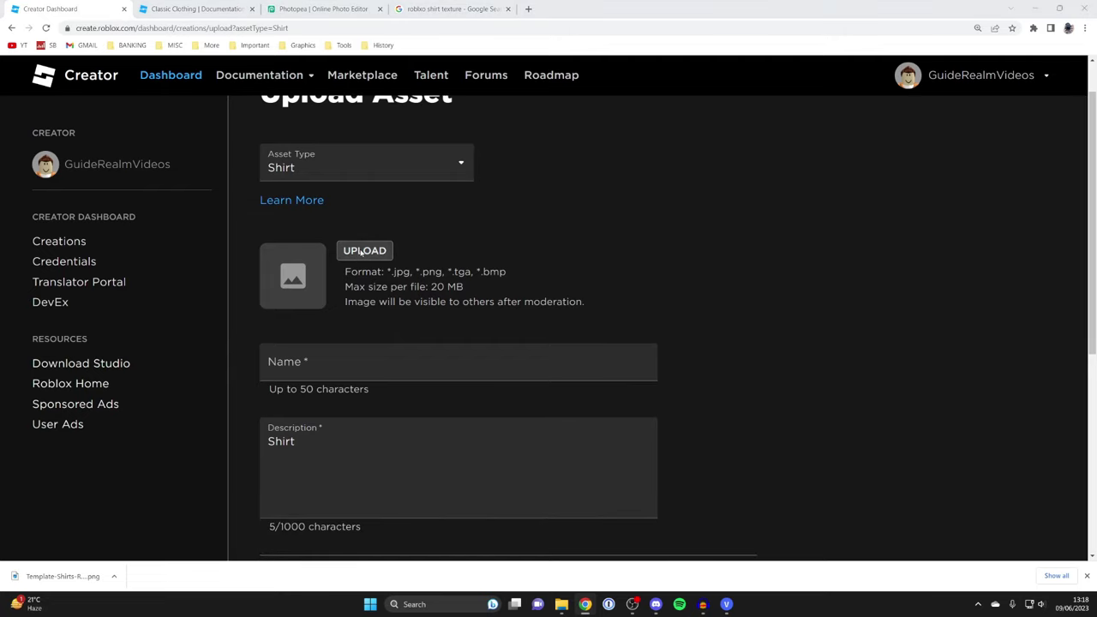
left_click(208, 101)
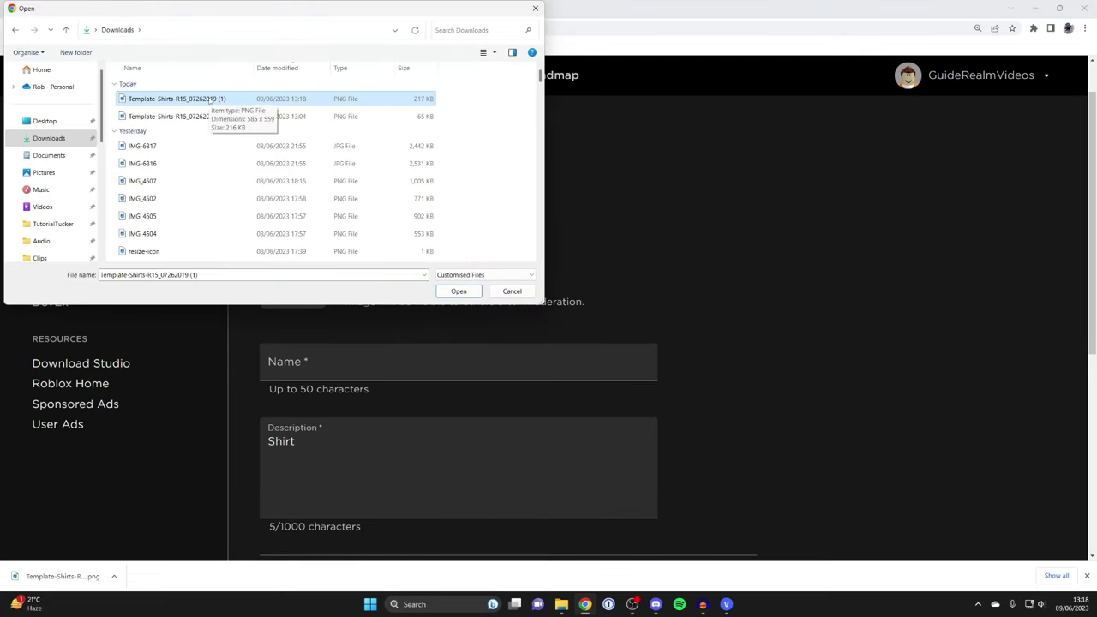
left_click(459, 291)
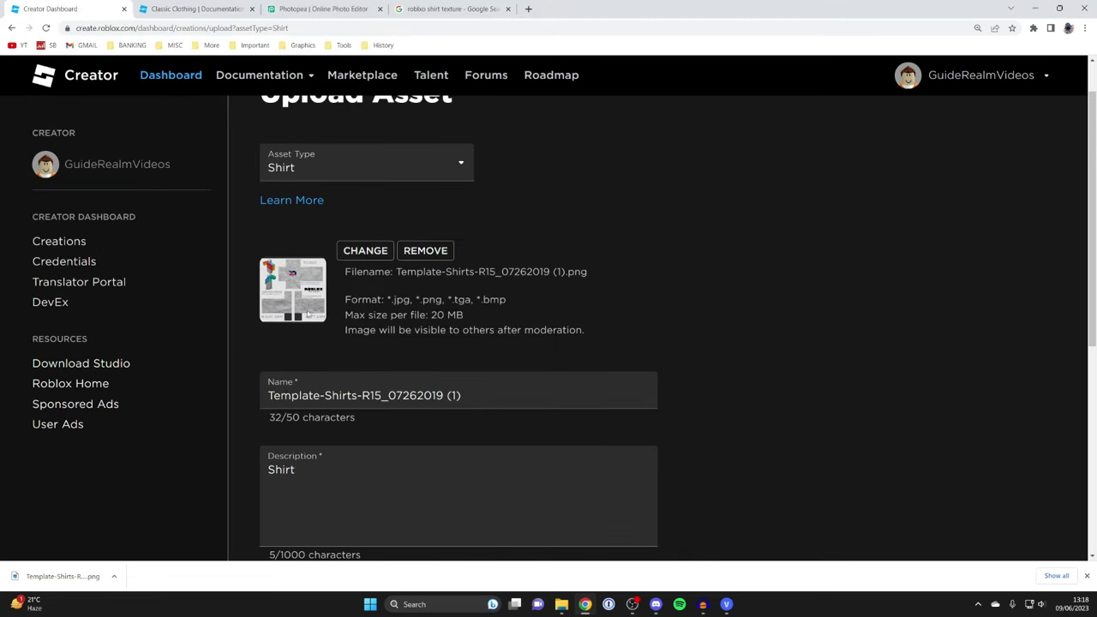
scroll(311, 312, "down", 1)
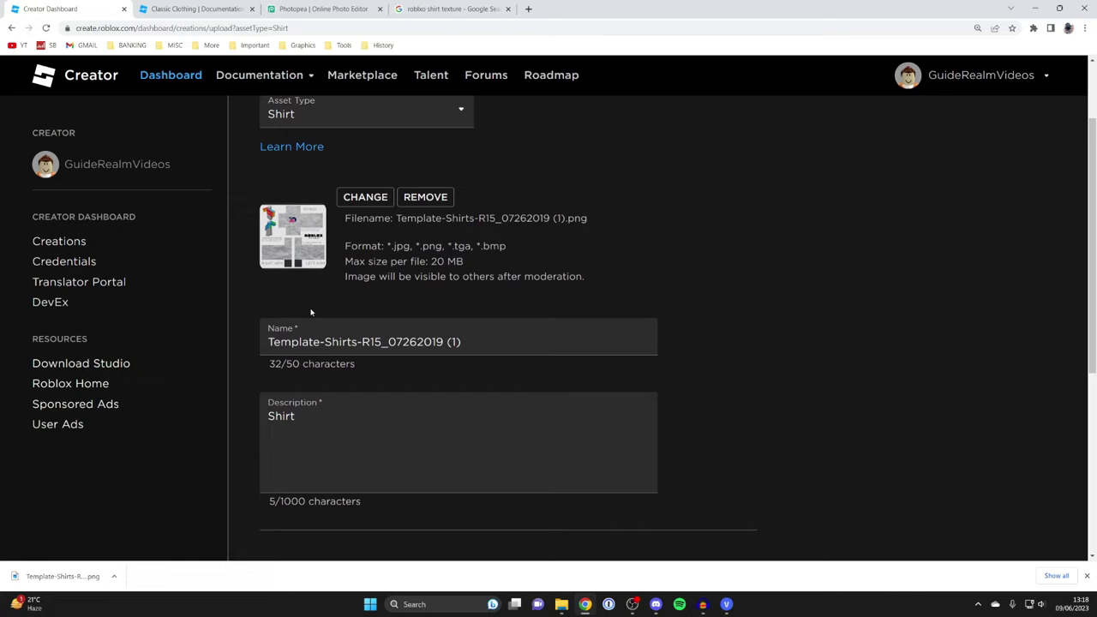
Name the shirt 'Hoodie' and submit the upload.
left_click(370, 347)
key("ctrl+a")
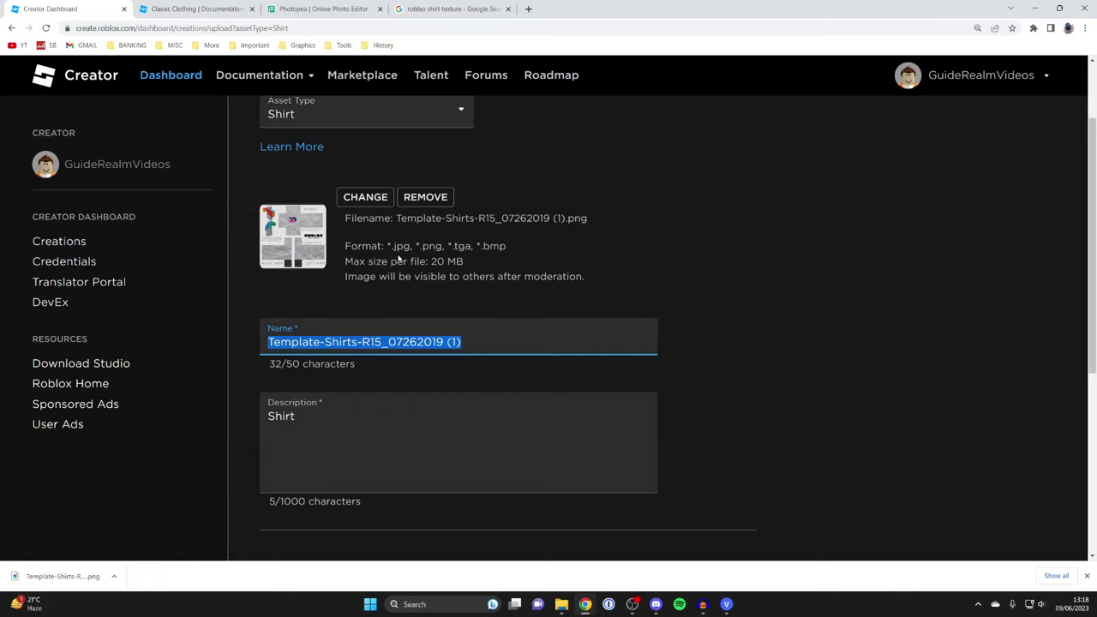
type("Hoodie")
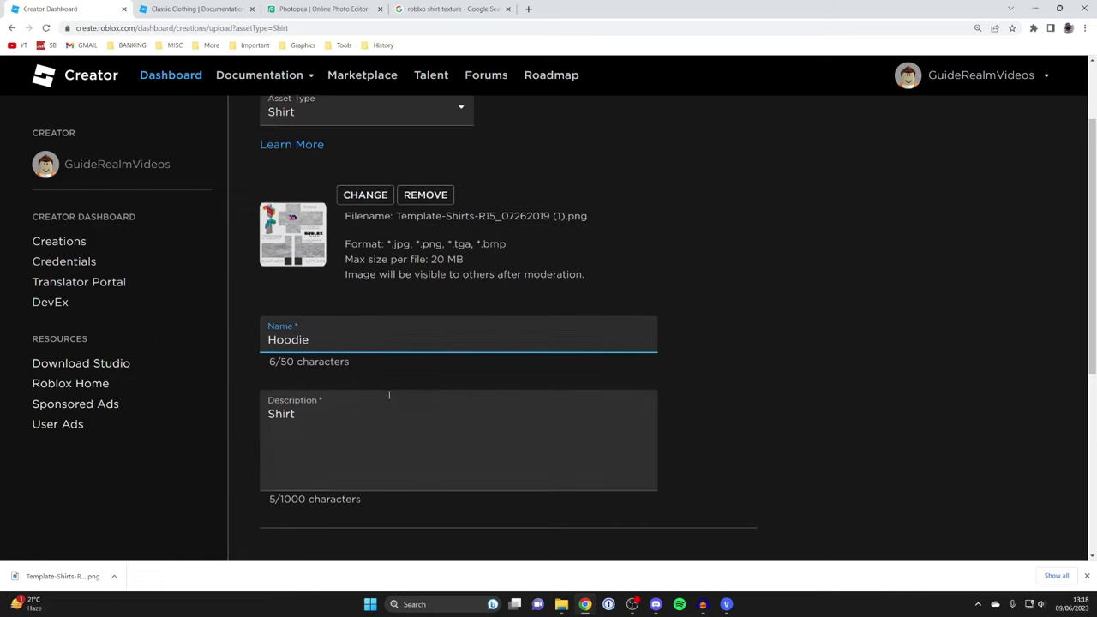
scroll(388, 394, "down", 3)
scroll(372, 234, "up", 1)
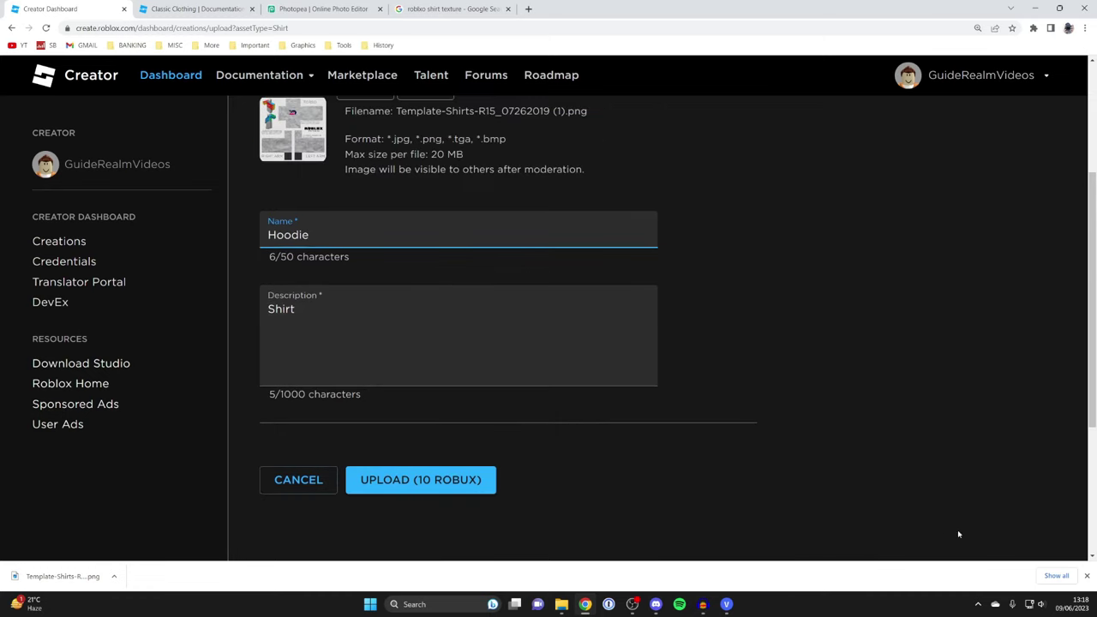
left_click(1087, 576)
scroll(437, 484, "up", 1)
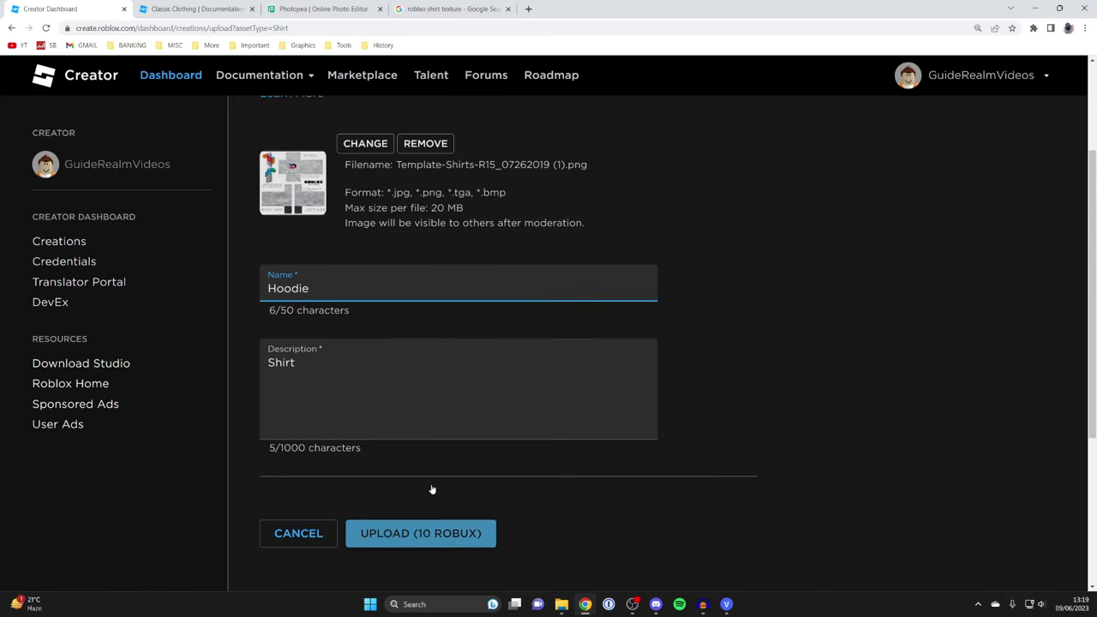
scroll(432, 489, "down", 1)
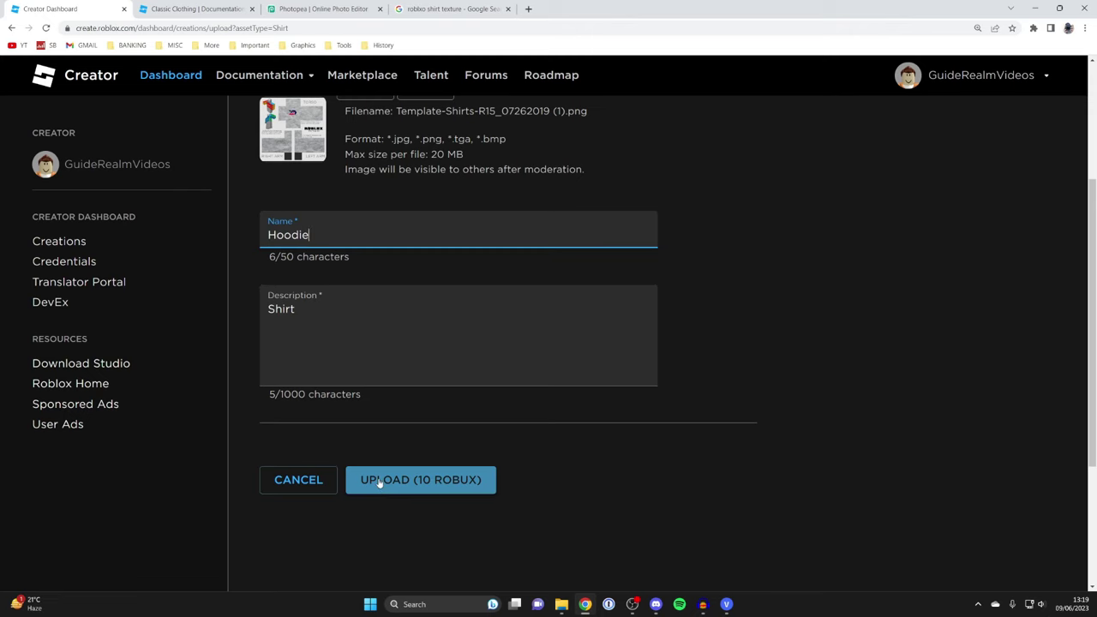
left_click(403, 482)
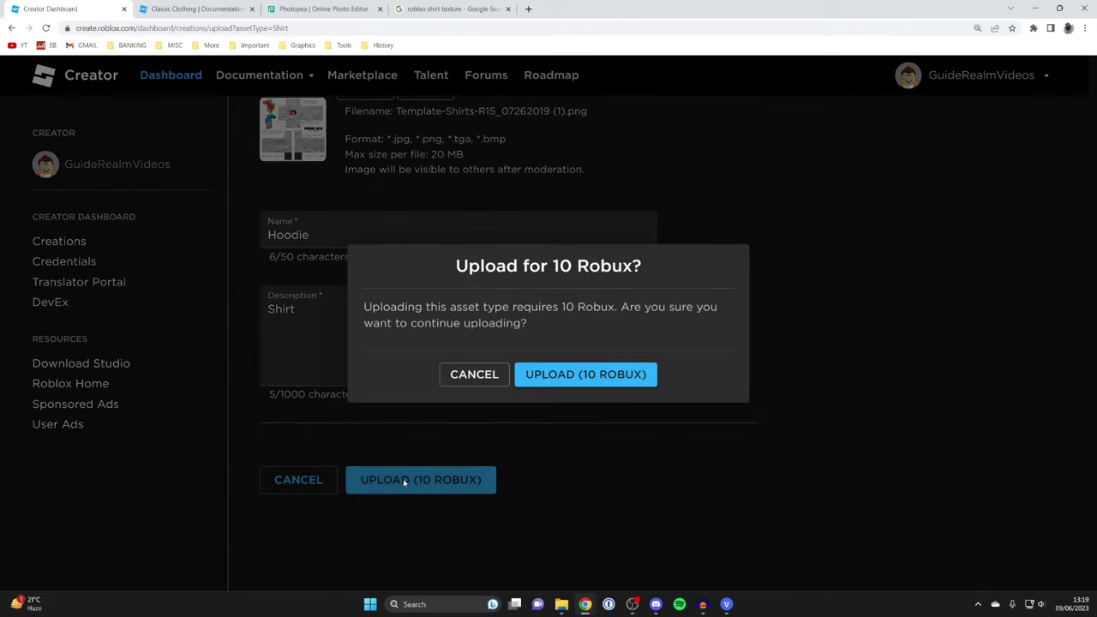
Confirm the 10 Robux upload and open the Hoodie shirt's Configure page.
left_click(556, 378)
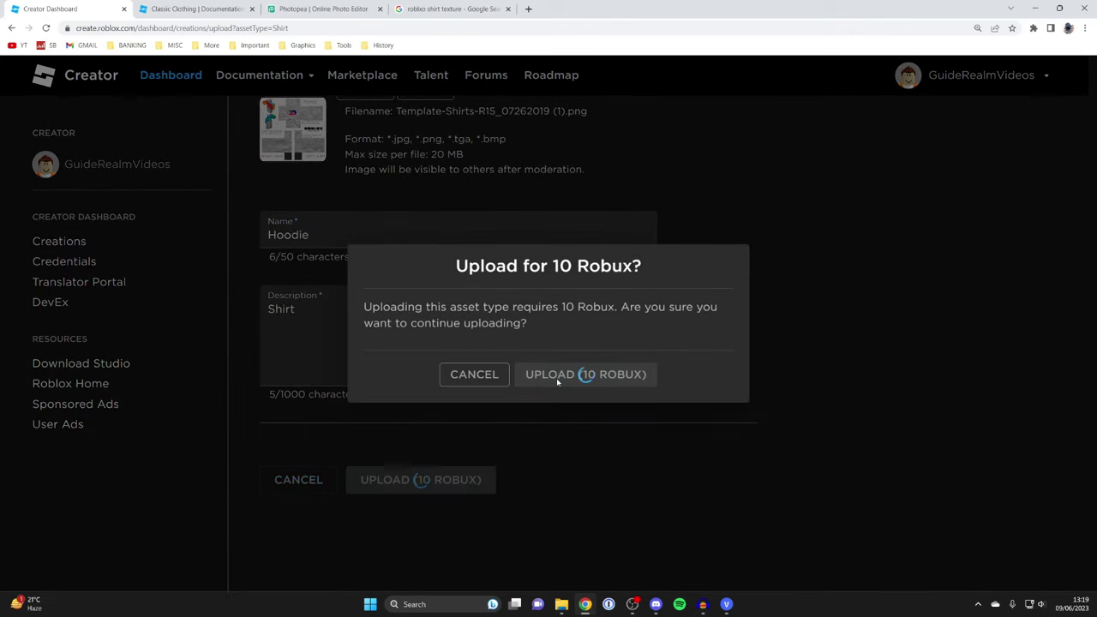
scroll(314, 403, "down", 2)
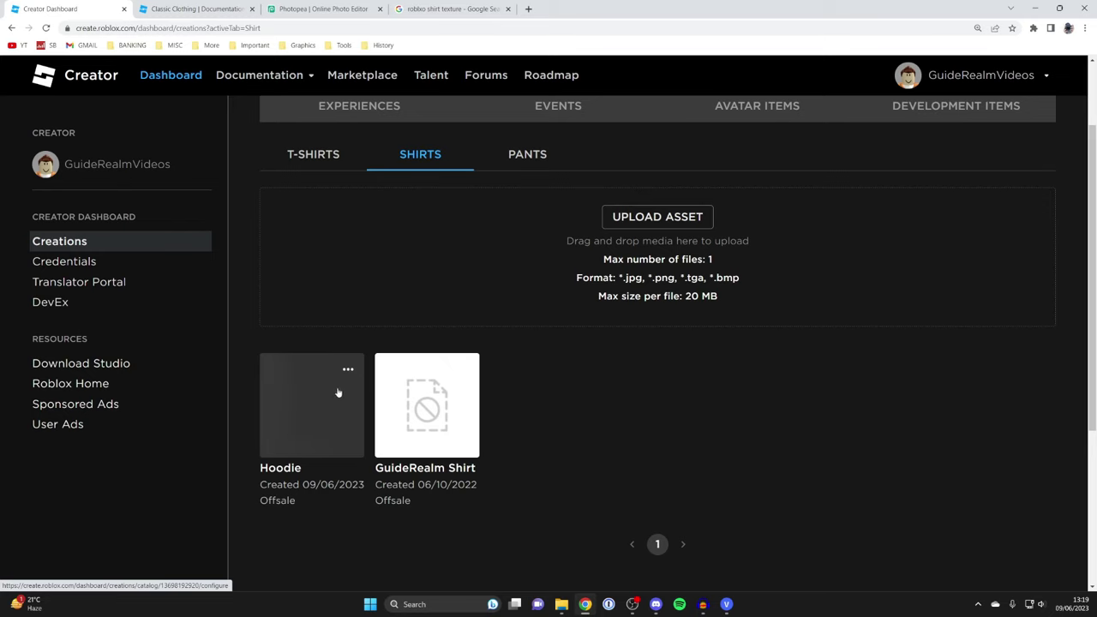
left_click(338, 390)
scroll(335, 390, "down", 1)
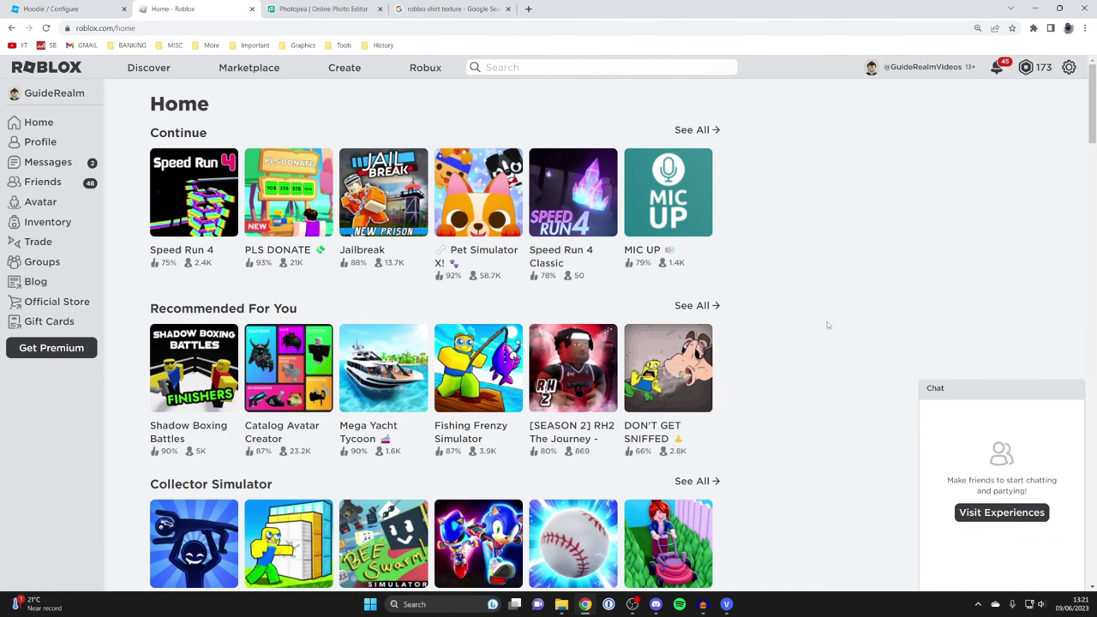
Equip the Hoodie shirt from Clothing > Classic Shirts in the Avatar Editor.
left_click(47, 206)
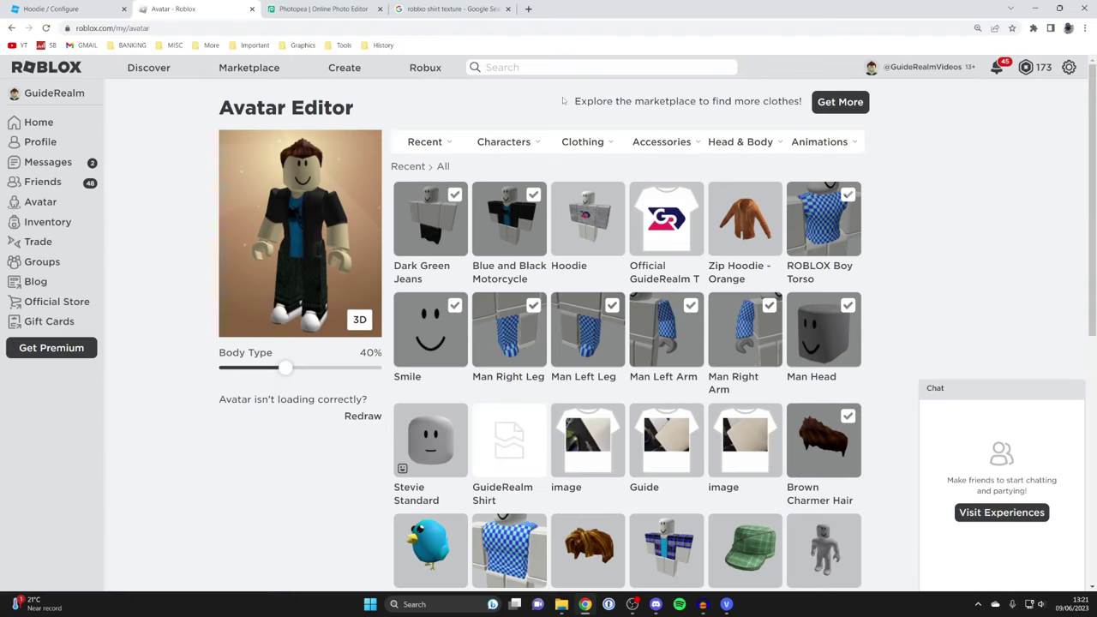
mouse_move(593, 140)
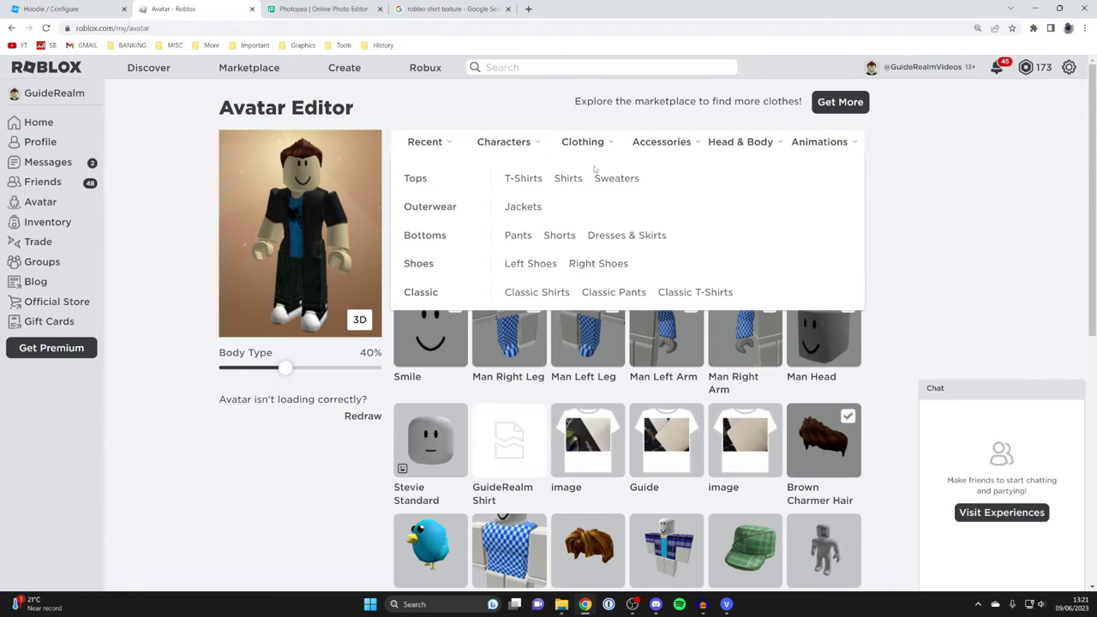
left_click(555, 292)
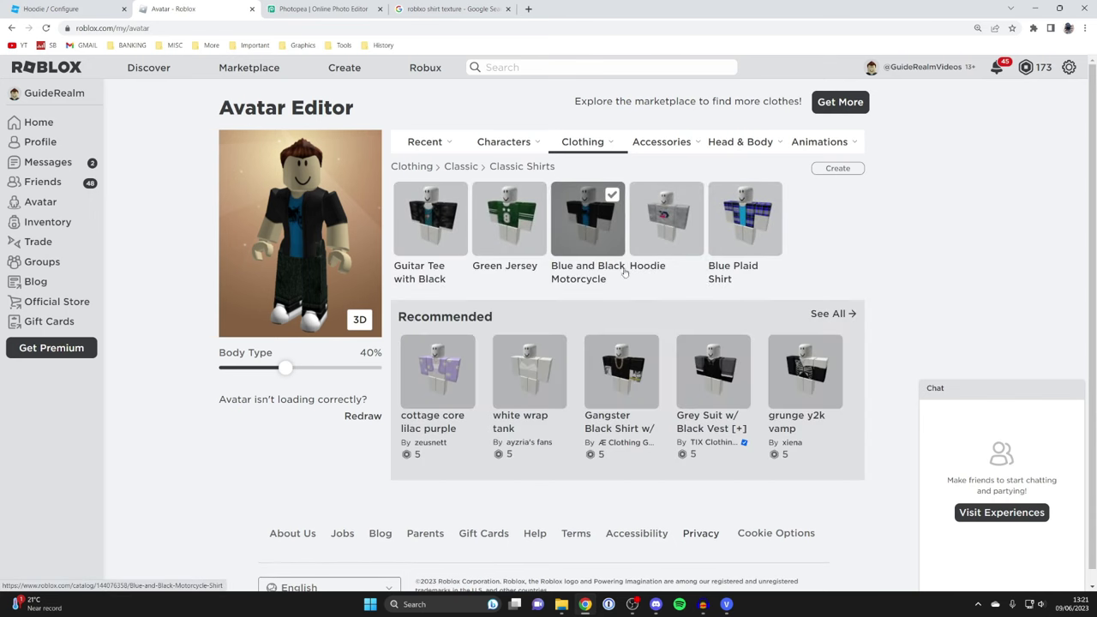
left_click(661, 216)
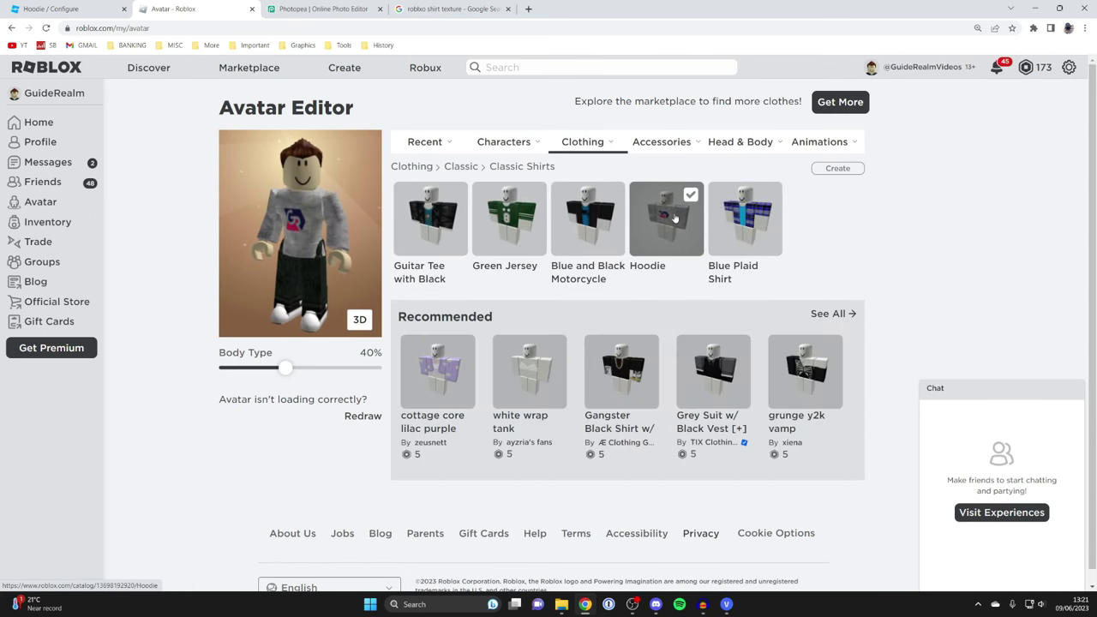